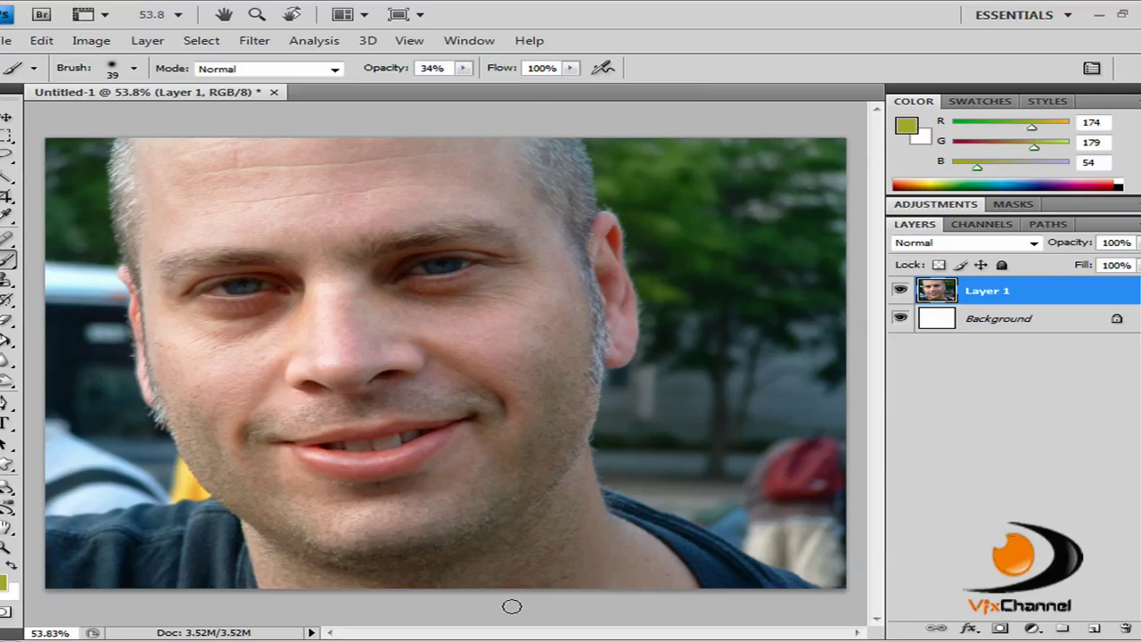
Step: Open Liquify on the portrait, zoom the preview to 66.7%, and select the Bloat tool
left_click(253, 42)
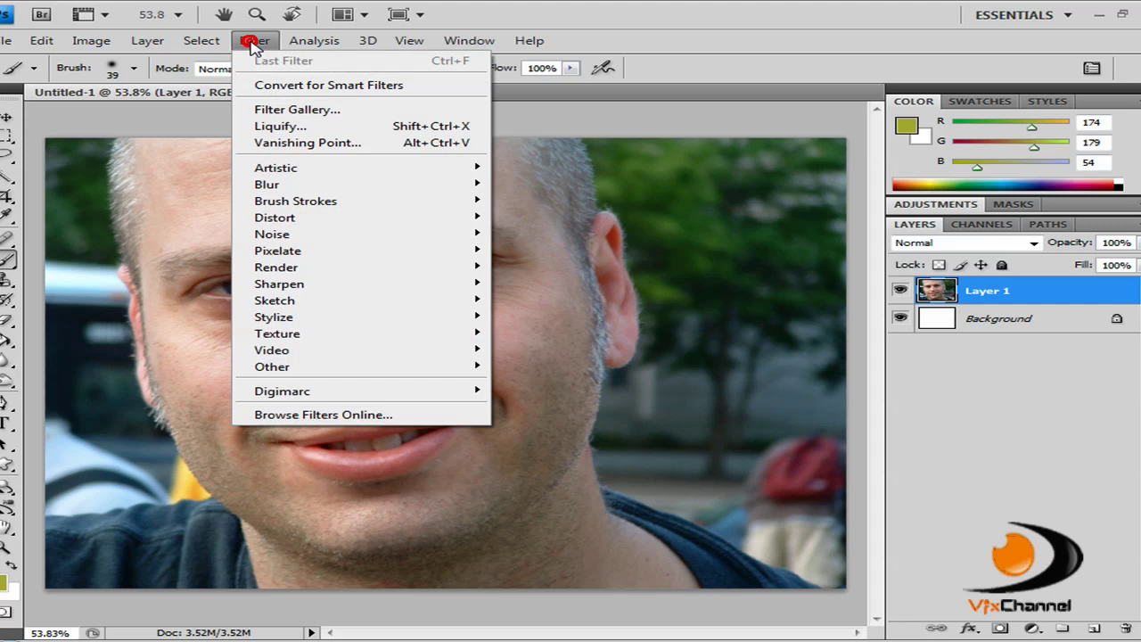
left_click(275, 127)
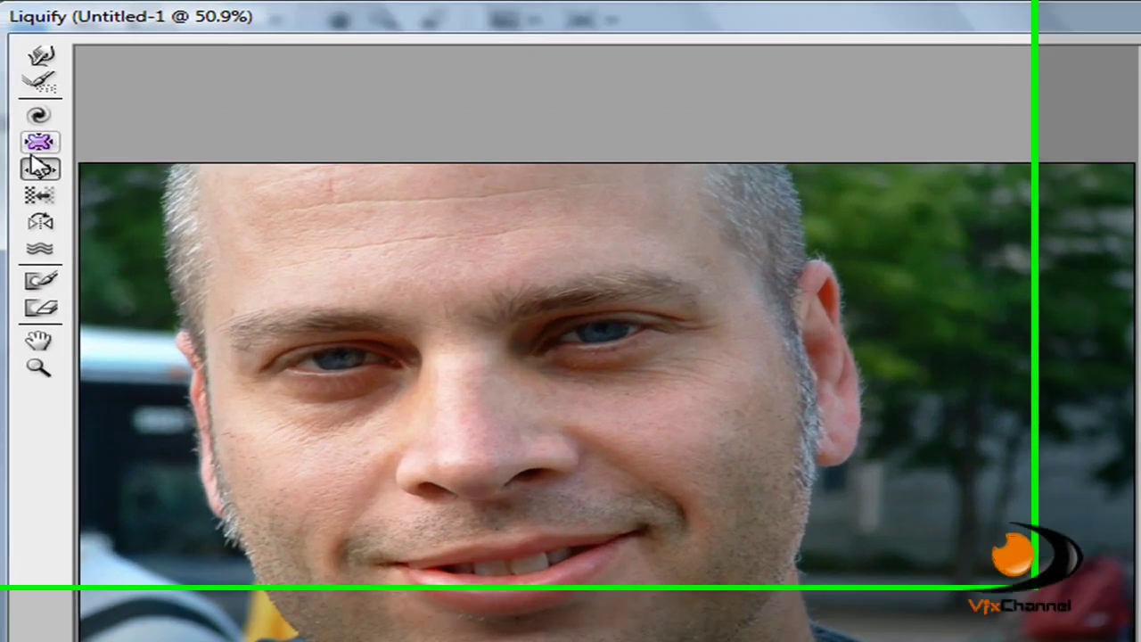
left_click(39, 168)
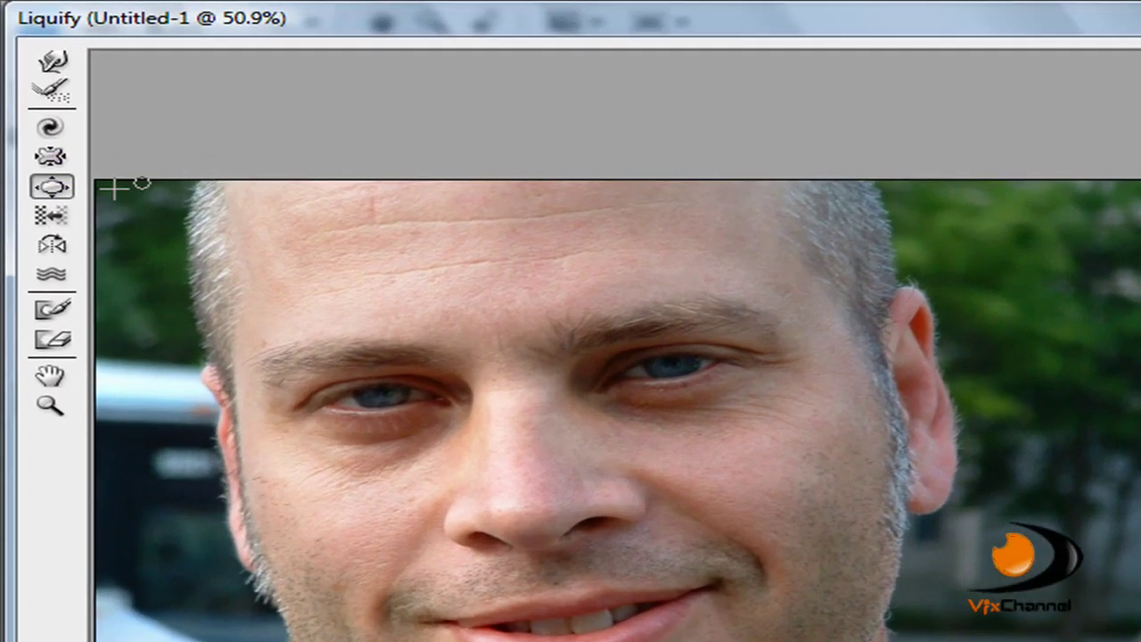
left_click(51, 404)
left_click(681, 376)
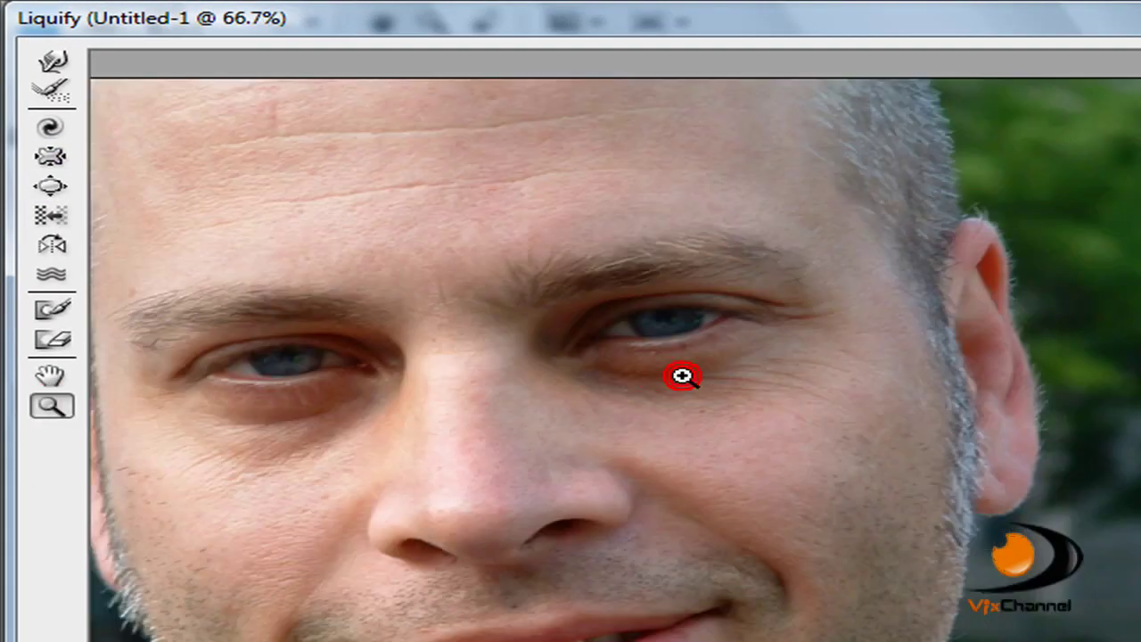
left_click(50, 185)
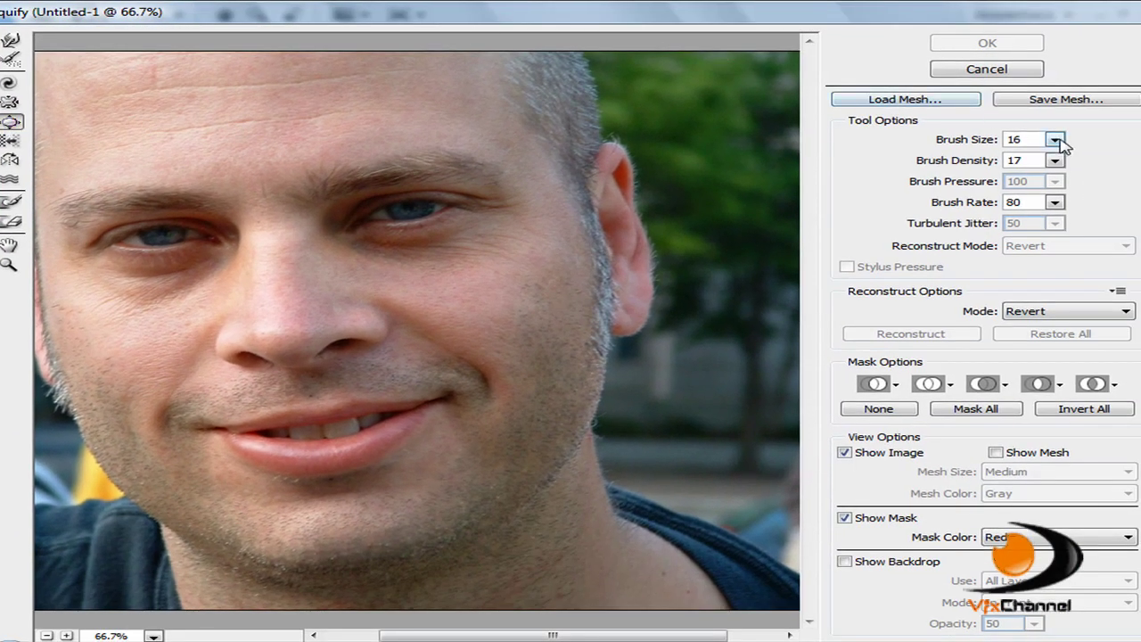
Step: Set the bloat brush size to 61 and brush density to 30
left_click(1054, 140)
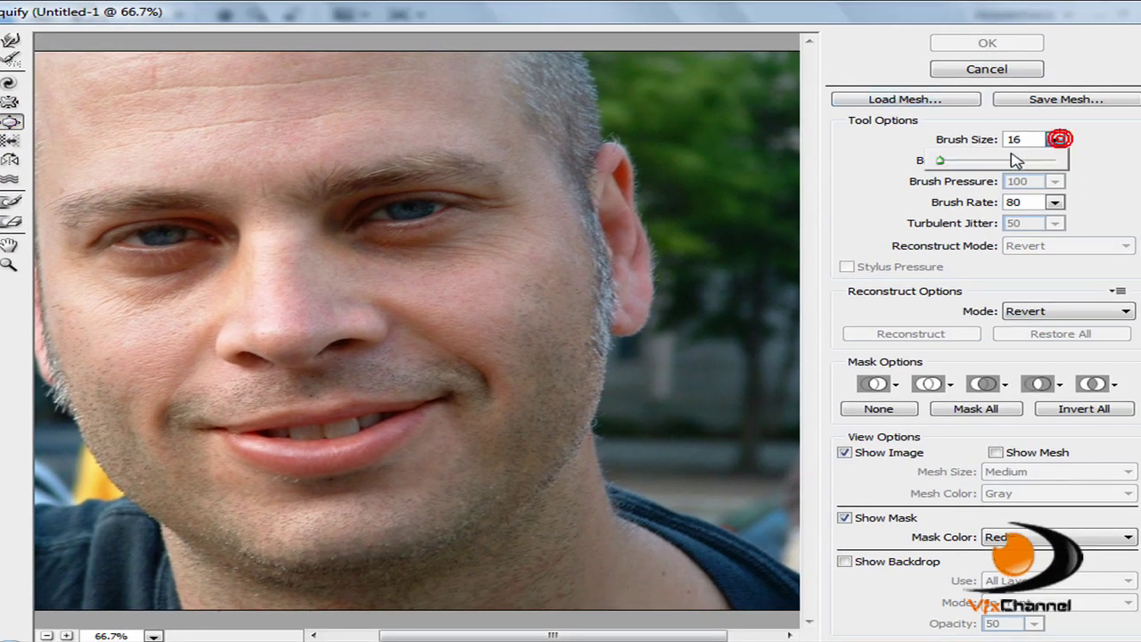
left_click_drag(938, 161, 960, 160)
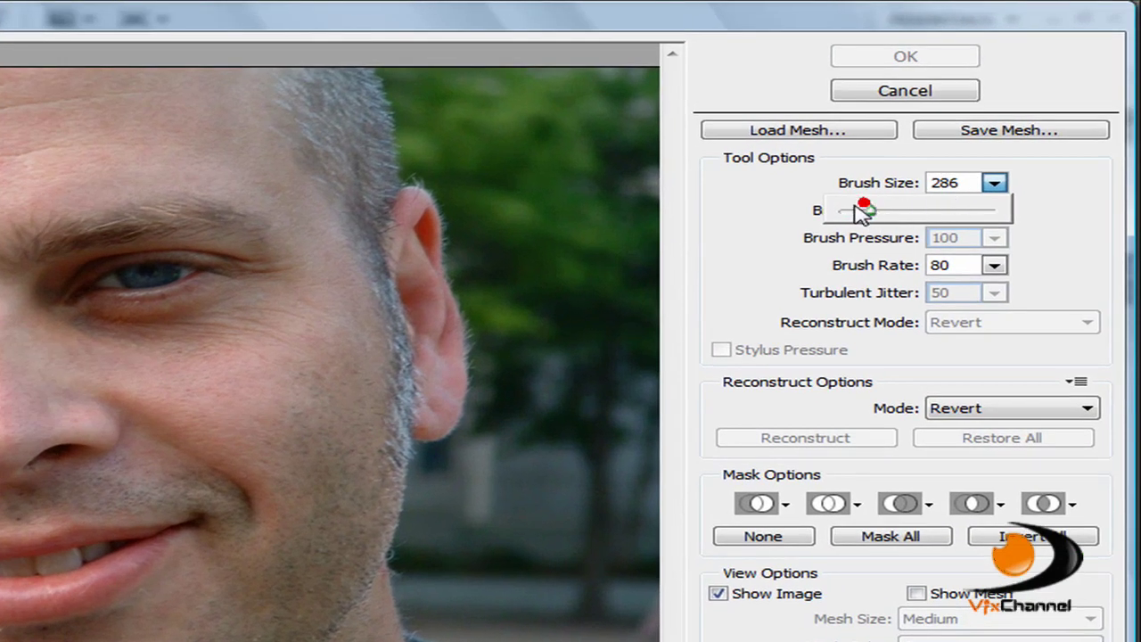
left_click_drag(863, 214, 856, 212)
left_click_drag(863, 211, 852, 211)
left_click(993, 183)
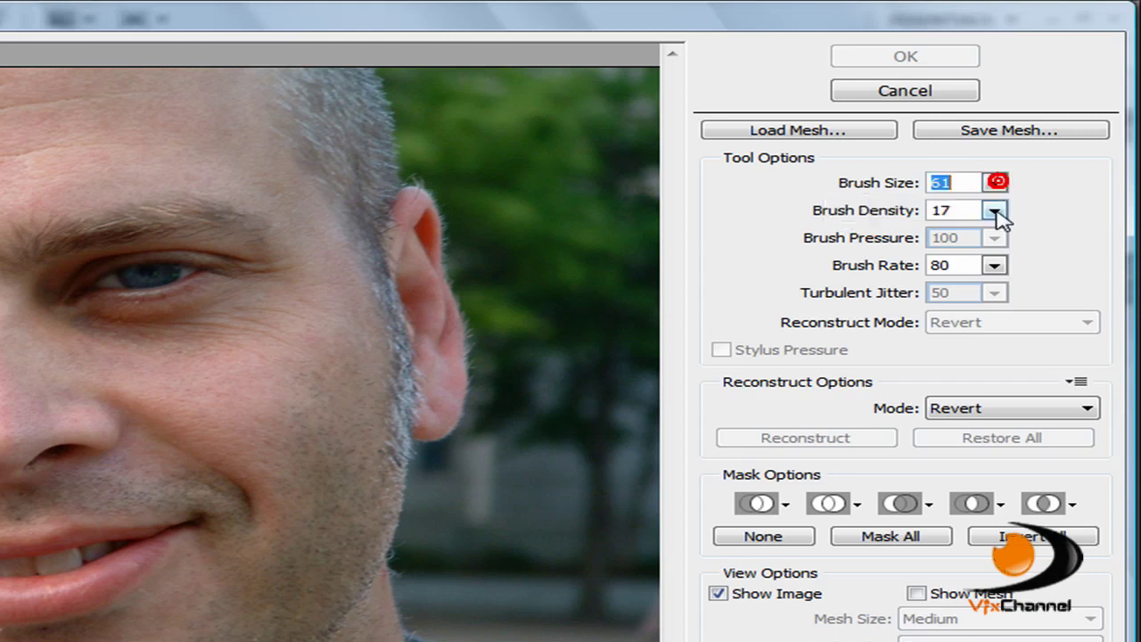
left_click(995, 211)
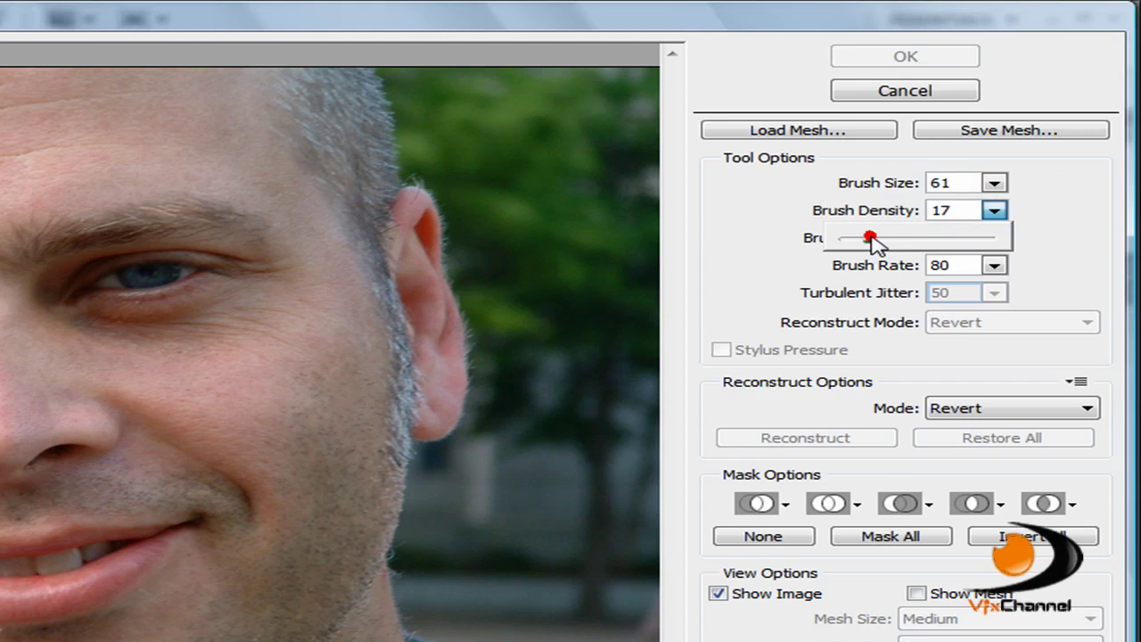
left_click_drag(870, 241, 878, 243)
left_click(994, 211)
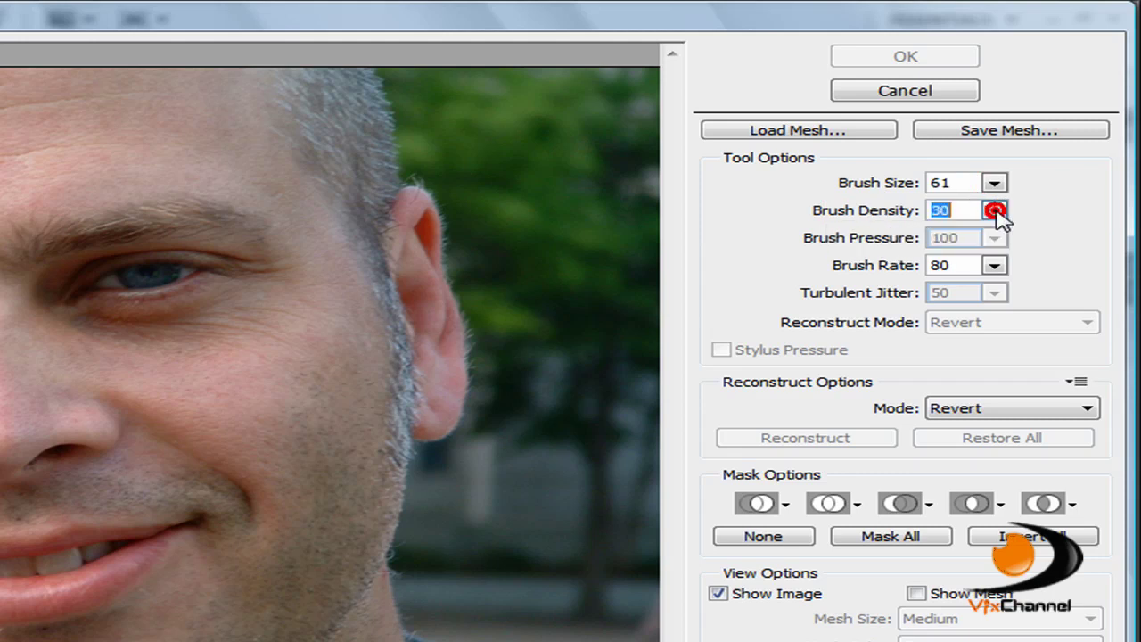
Step: Bloat the skin across the eye, inner corner and upper lid, then commit Liquify
mouse_move(95, 303)
left_mouse_down()
mouse_move(143, 306)
mouse_move(191, 285)
left_mouse_up()
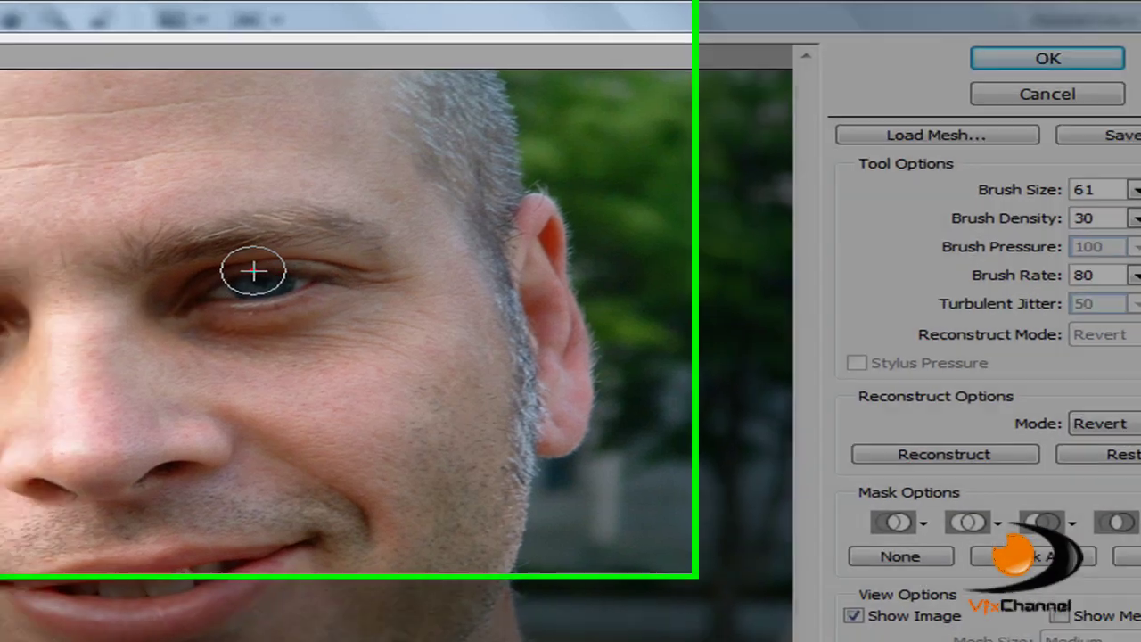
left_click(91, 287)
mouse_move(584, 330)
left_mouse_down()
mouse_move(629, 332)
mouse_move(628, 322)
mouse_move(723, 308)
mouse_move(683, 301)
left_mouse_up()
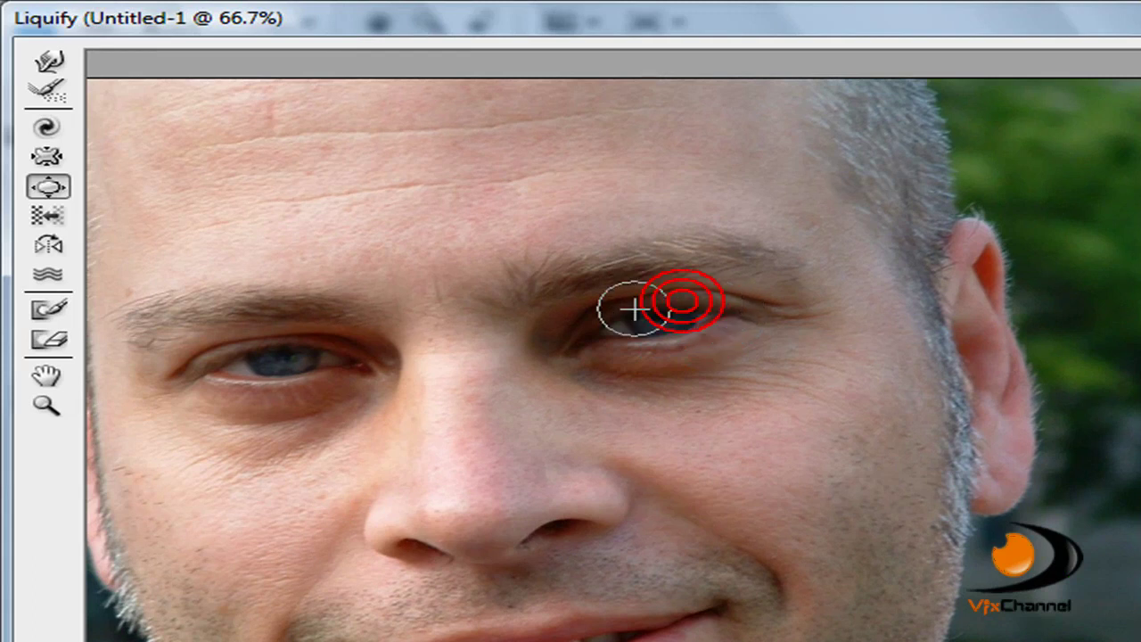
mouse_move(583, 326)
left_mouse_down()
mouse_move(563, 362)
mouse_move(561, 309)
mouse_move(648, 274)
mouse_move(717, 273)
mouse_move(759, 304)
mouse_move(696, 350)
mouse_move(664, 343)
left_mouse_up()
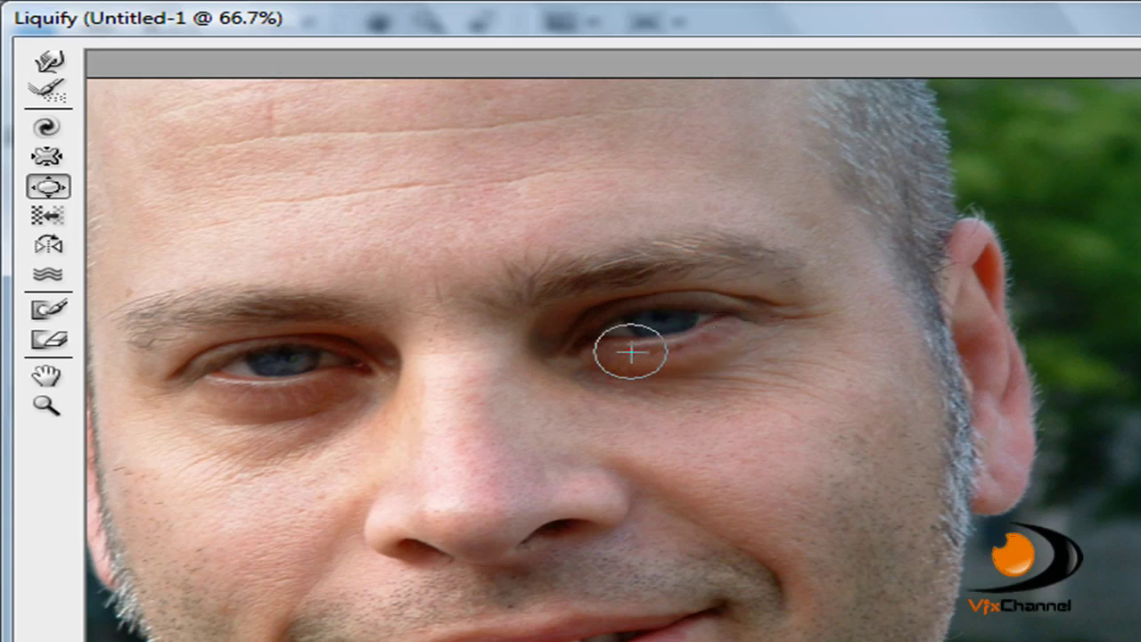
mouse_move(591, 346)
left_mouse_down()
mouse_move(562, 342)
mouse_move(634, 311)
mouse_move(751, 306)
mouse_move(650, 339)
mouse_move(638, 318)
mouse_move(589, 303)
left_mouse_up()
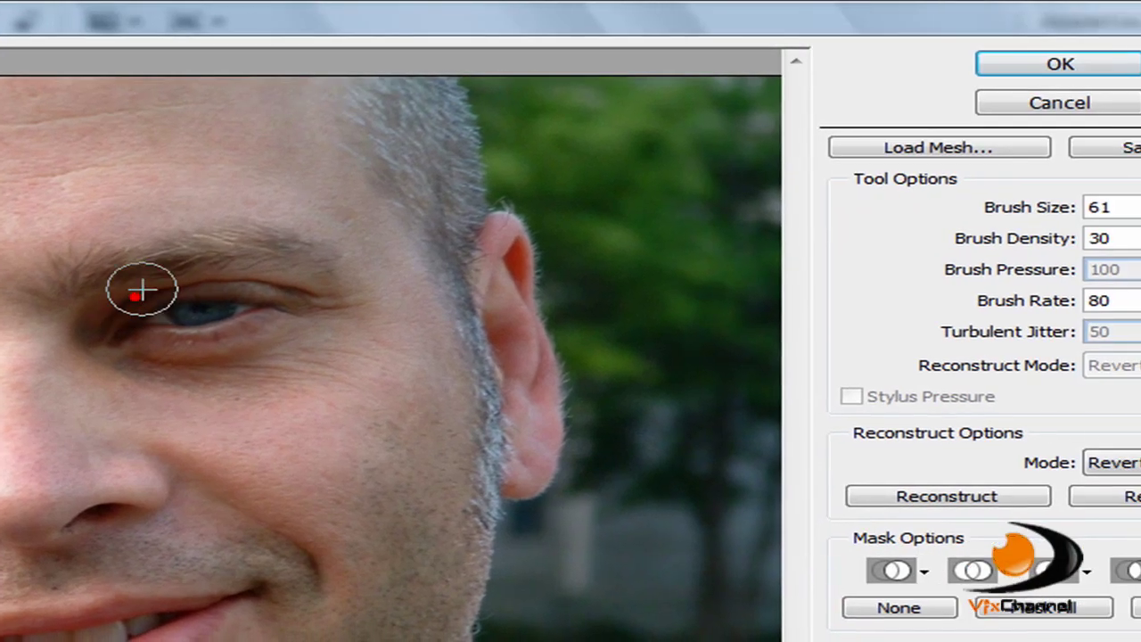
left_click(1034, 64)
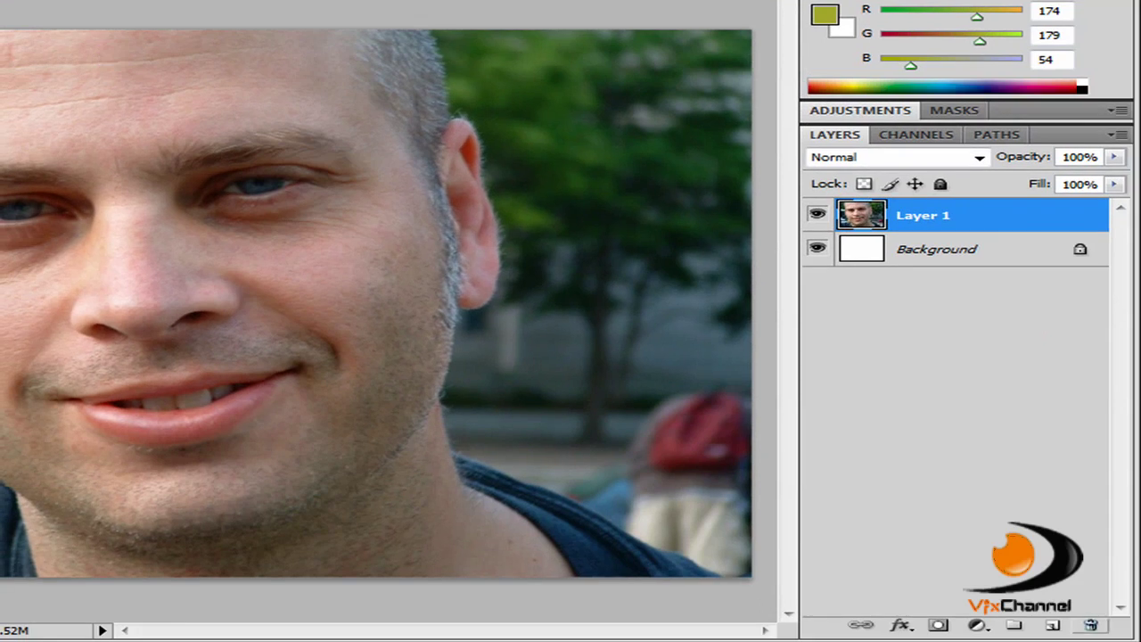
Step: Add a new Soft Light layer above the photo and pick purple as paint colour
left_click(1061, 626)
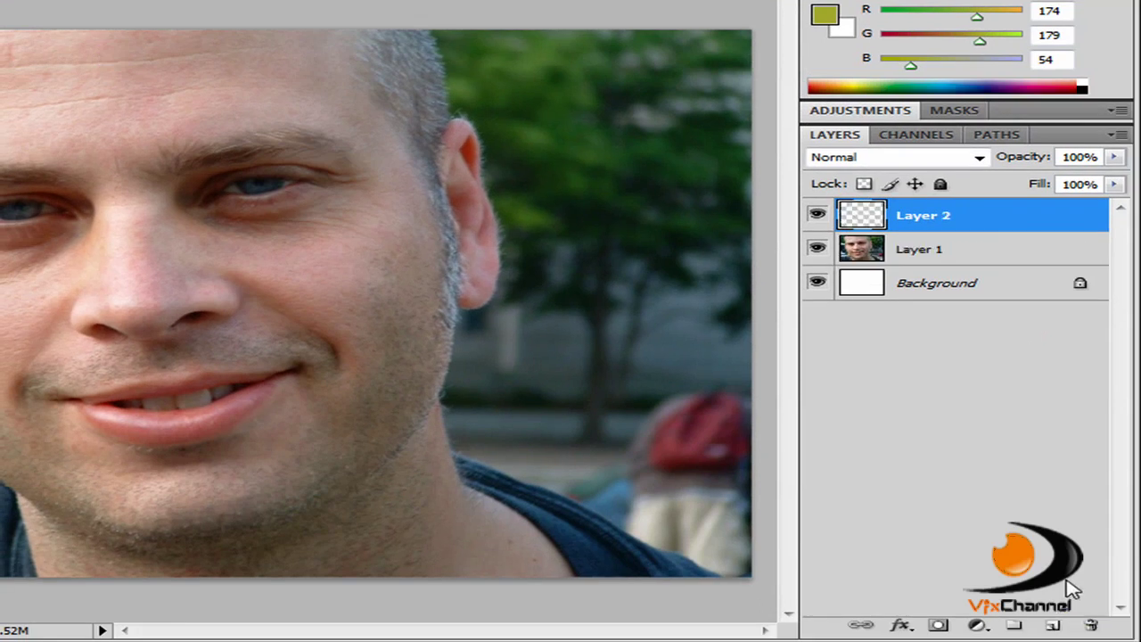
left_click(834, 158)
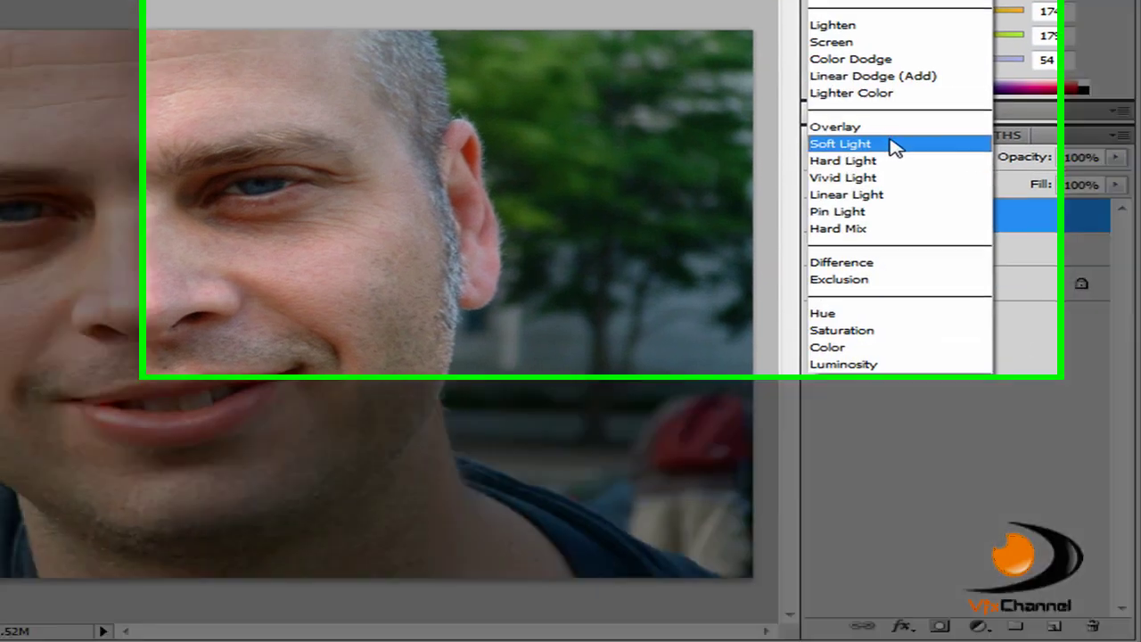
left_click(895, 145)
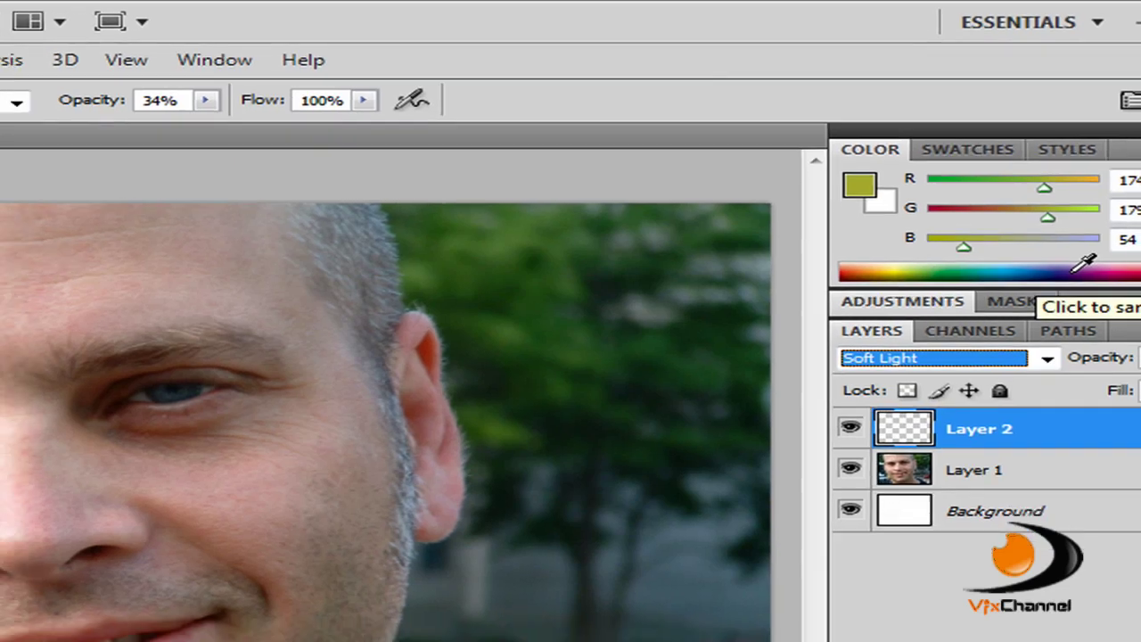
left_click(1084, 278)
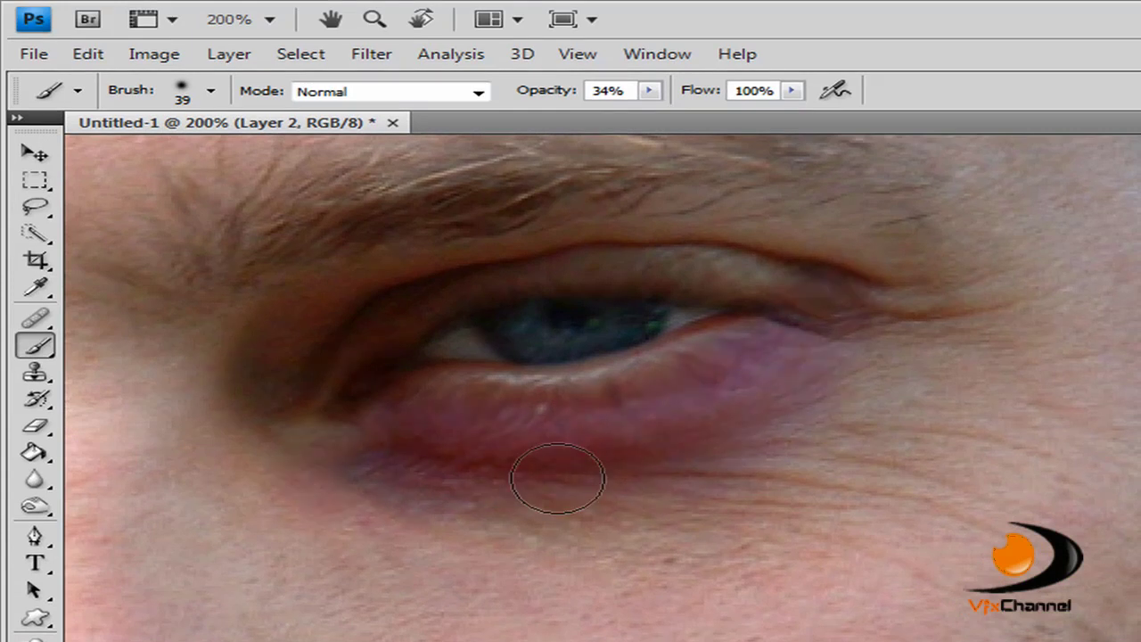
Step: Raise brush opacity to 100% and paint strong purple around the lower eyelid
left_click(651, 89)
left_click_drag(657, 112, 805, 128)
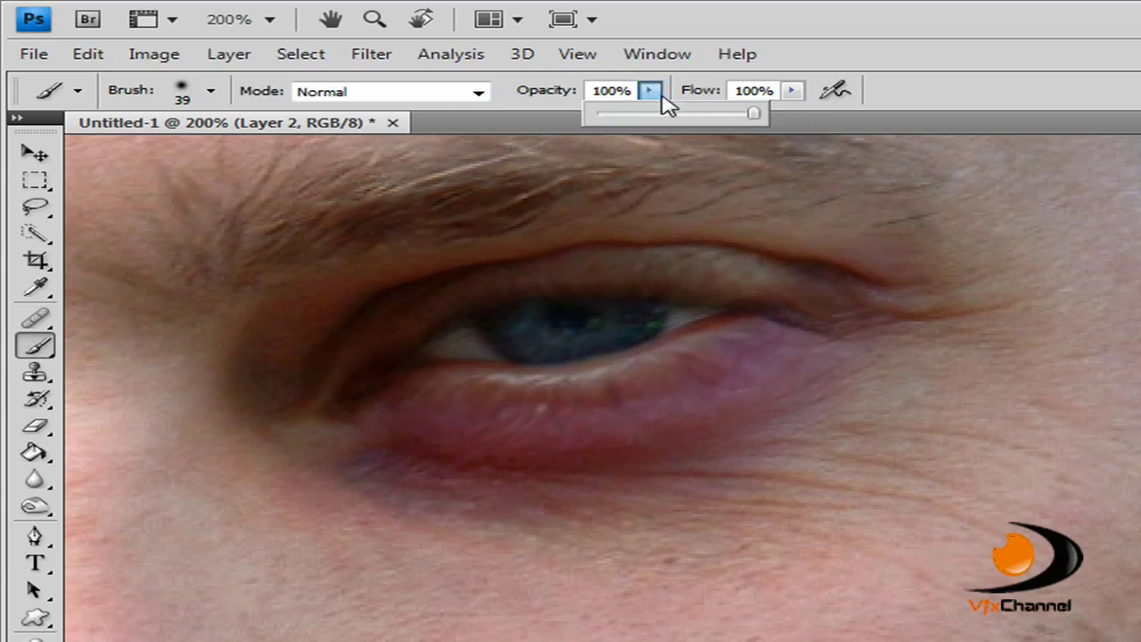
left_click(651, 89)
mouse_move(428, 439)
left_mouse_down()
mouse_move(413, 443)
mouse_move(784, 374)
mouse_move(584, 441)
mouse_move(777, 280)
mouse_move(446, 285)
mouse_move(303, 403)
mouse_move(522, 241)
mouse_move(828, 247)
mouse_move(921, 280)
mouse_move(873, 319)
mouse_move(896, 331)
mouse_move(530, 474)
mouse_move(759, 463)
mouse_move(315, 448)
mouse_move(293, 326)
mouse_move(519, 229)
mouse_move(909, 262)
mouse_move(868, 372)
mouse_move(909, 260)
mouse_move(305, 297)
mouse_move(237, 420)
mouse_move(675, 397)
mouse_move(460, 398)
mouse_move(988, 288)
mouse_move(655, 350)
left_mouse_up()
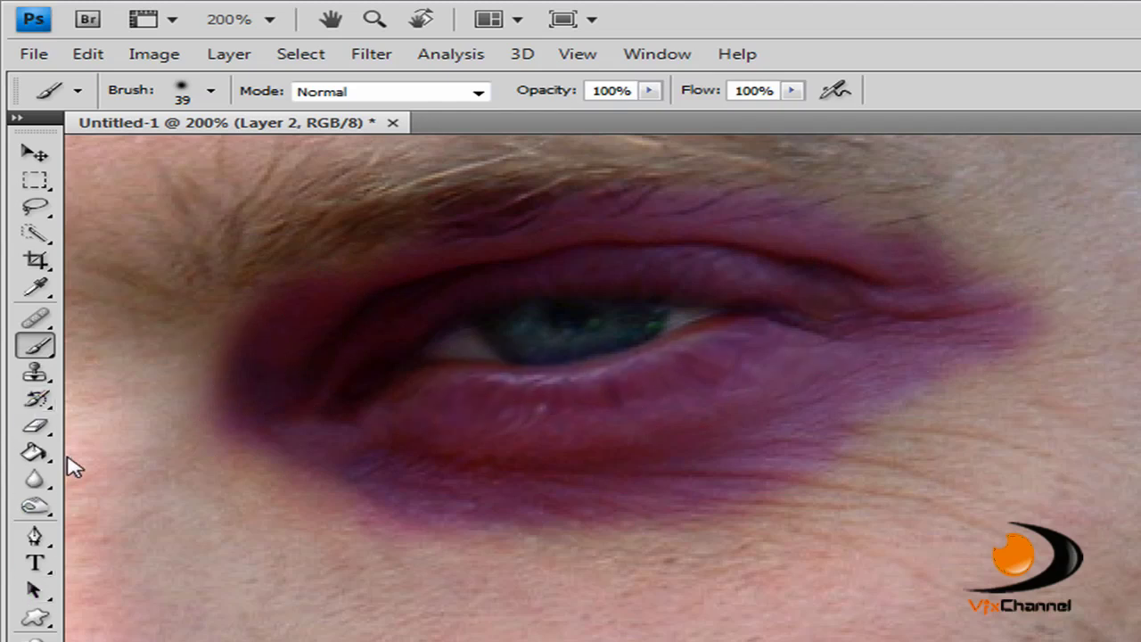
left_click(35, 426)
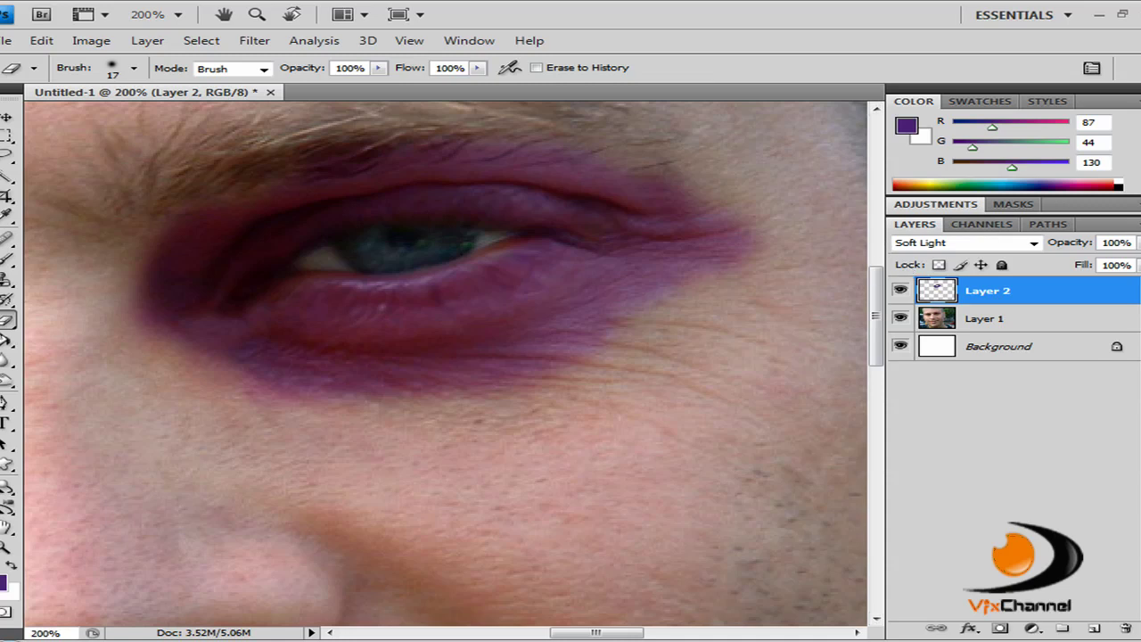
Step: Fit the photo, zoom in on the face, and erase the purple fringe below the eye
left_click(5, 548)
left_click(539, 69)
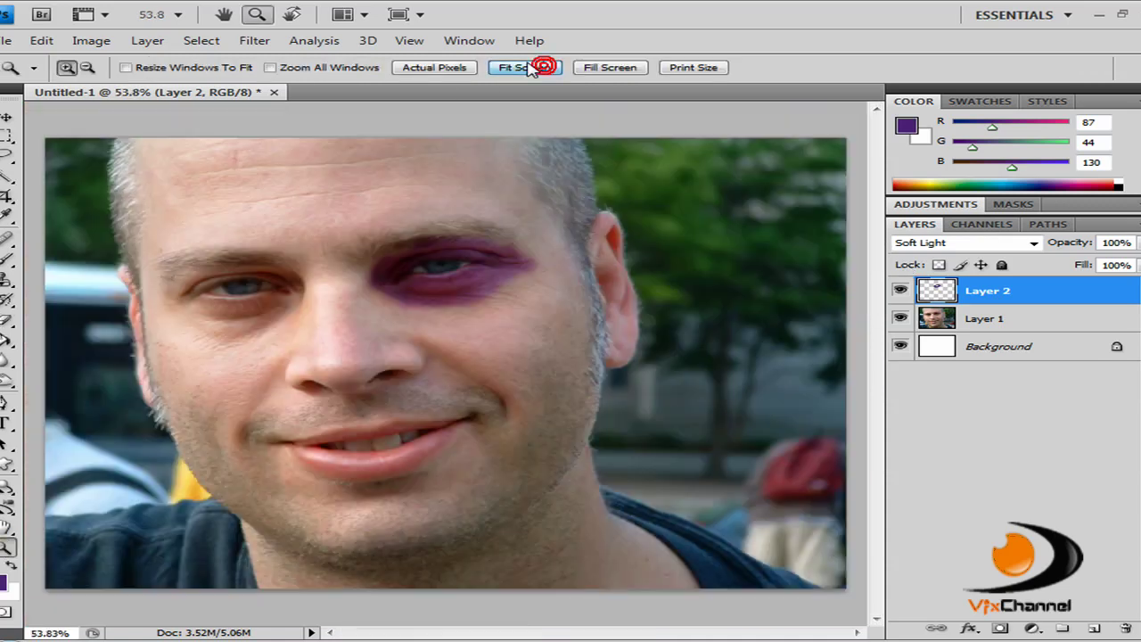
left_click(524, 291)
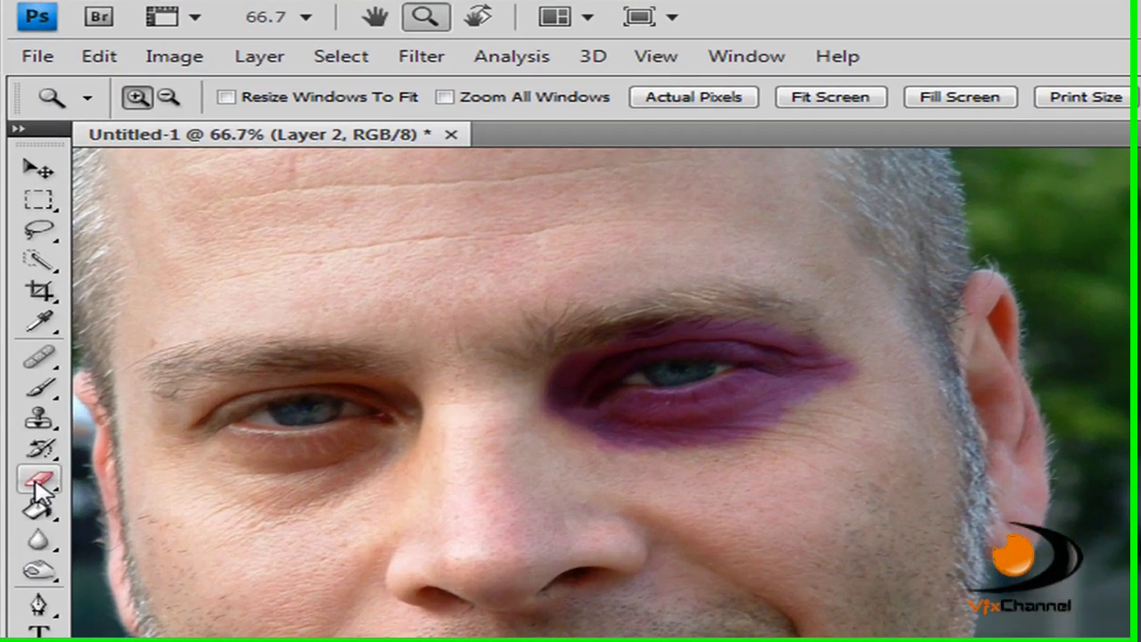
left_click(5, 319)
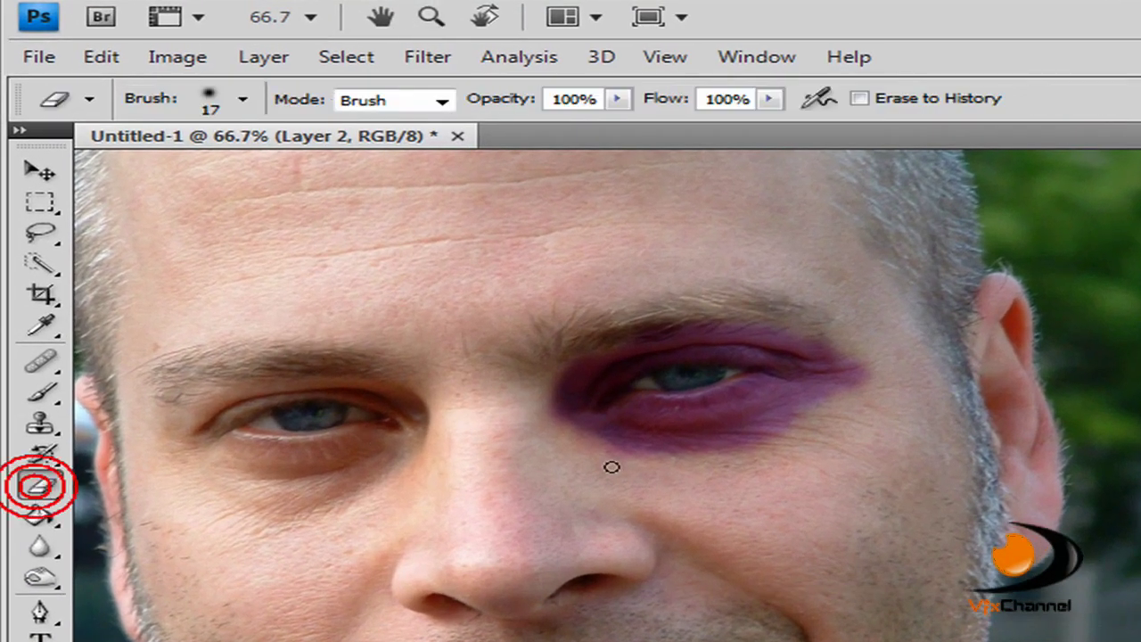
left_click_drag(629, 448, 717, 452)
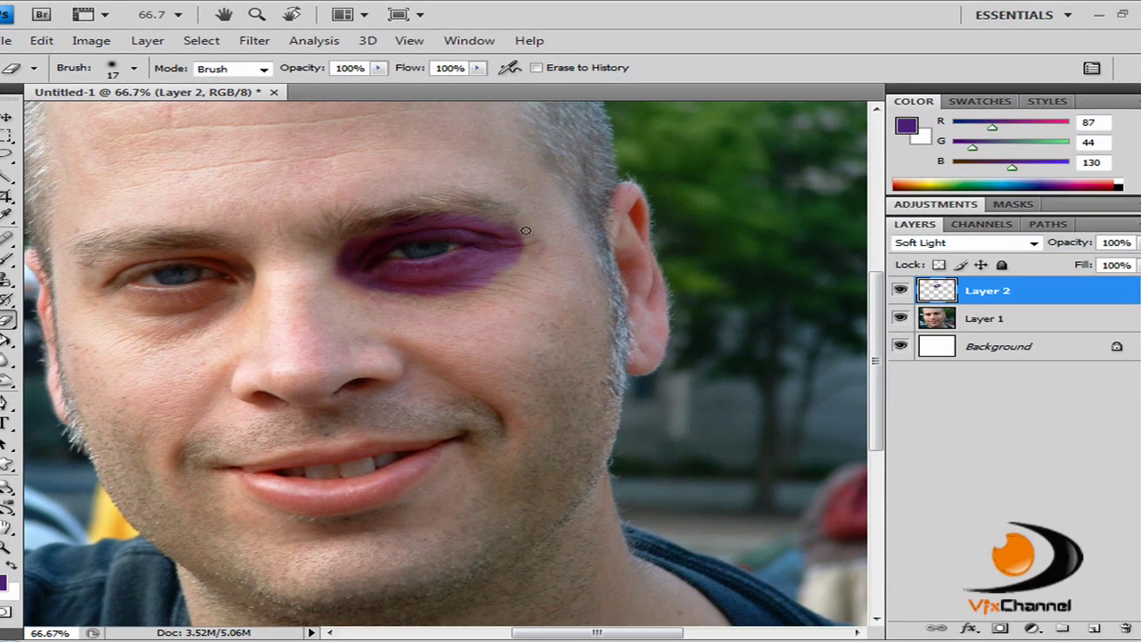
left_click(8, 258)
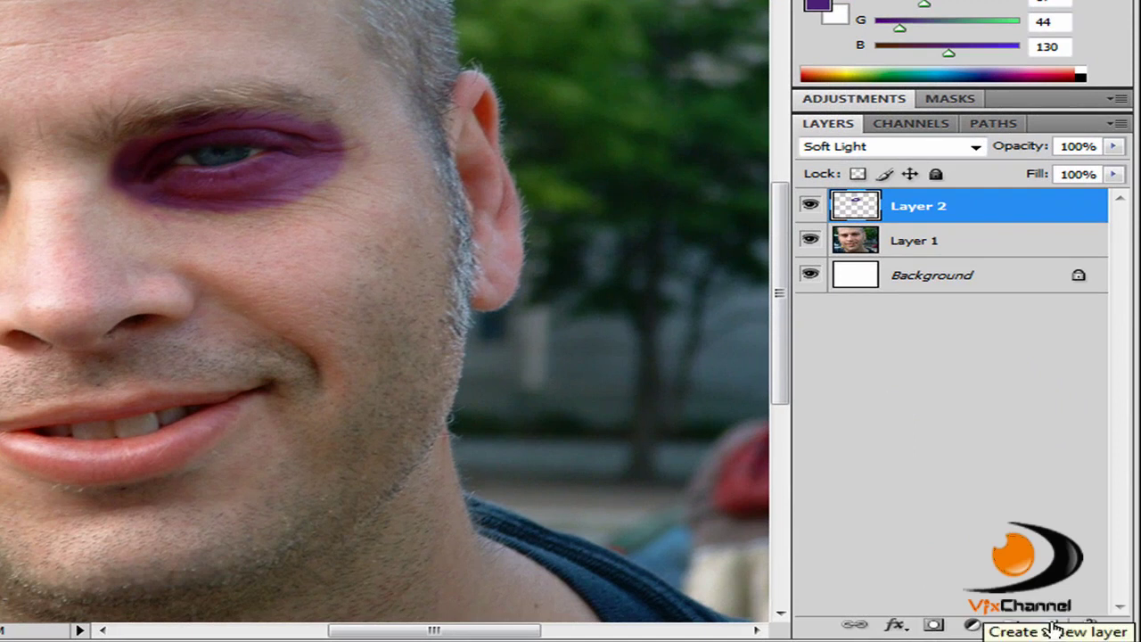
Step: Add a Soft Light Layer 3, pick yellow, and set brush opacity to 19%
left_click(1054, 626)
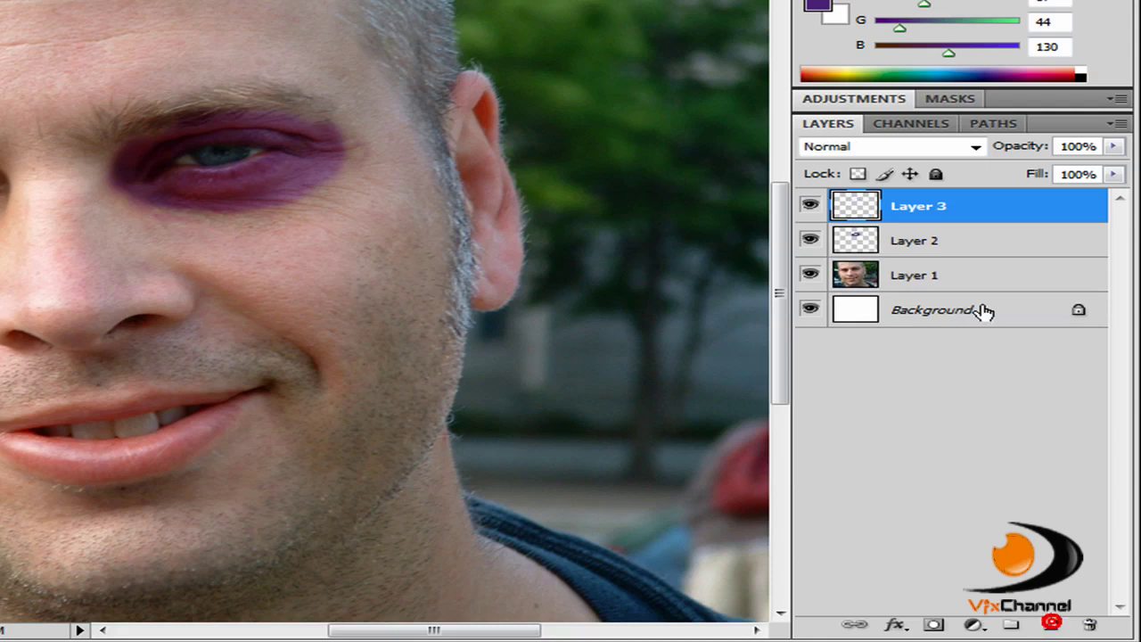
left_click(929, 147)
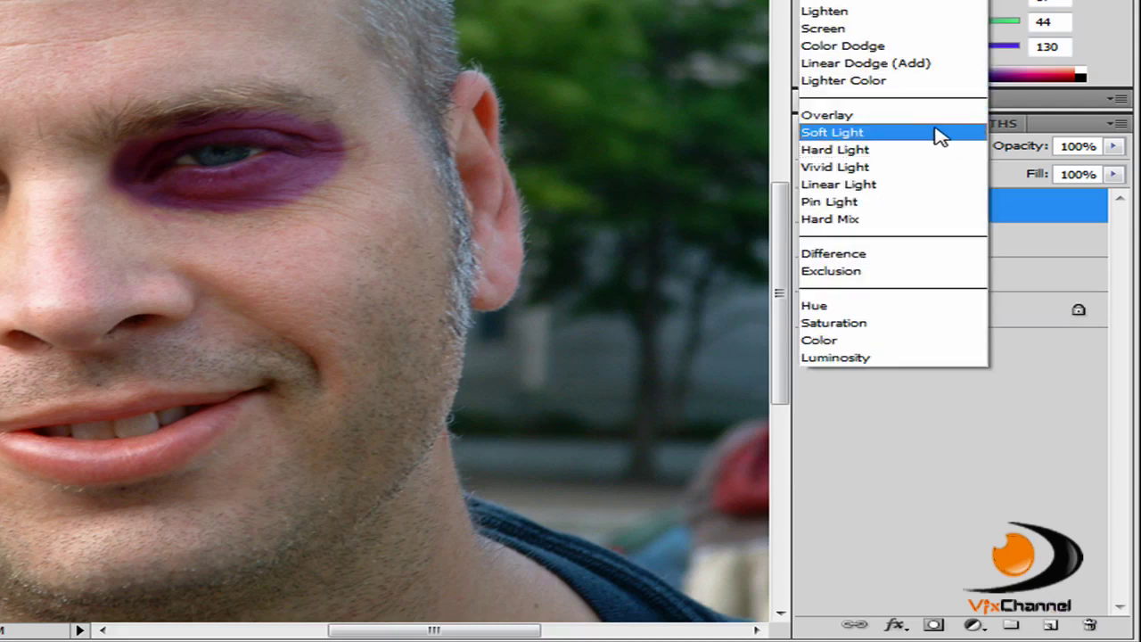
left_click(937, 133)
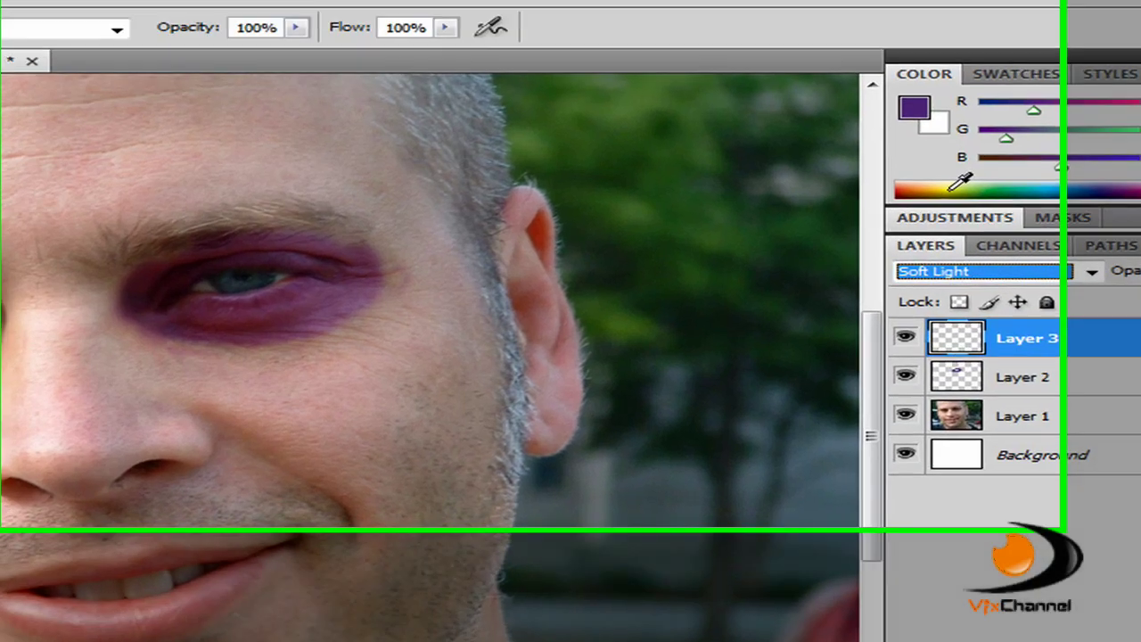
left_click(848, 75)
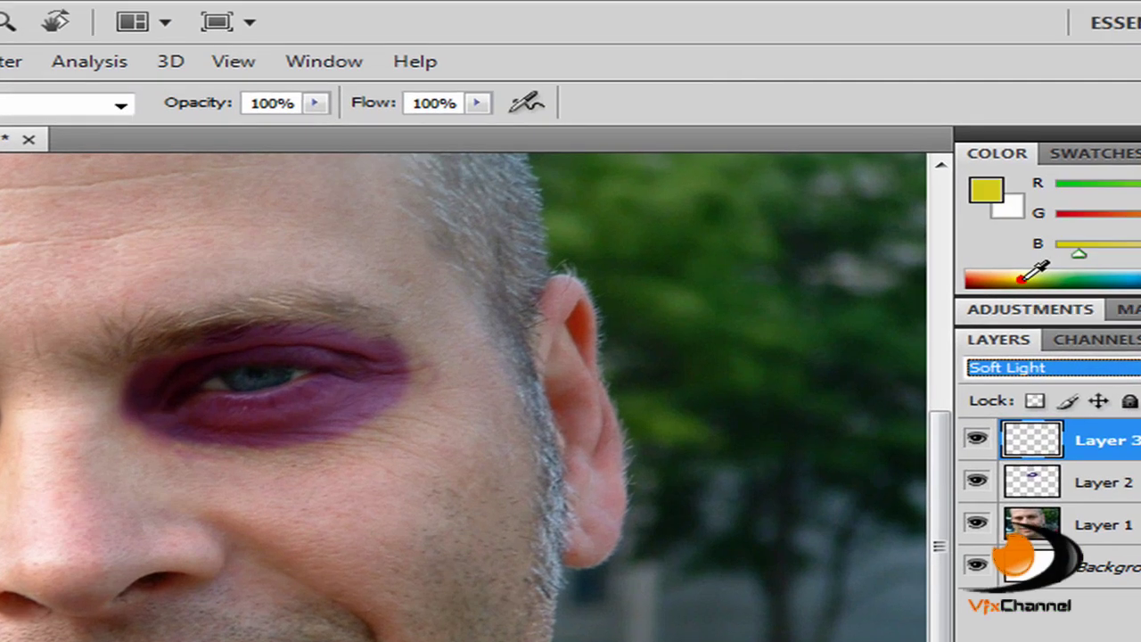
mouse_move(1021, 279)
left_mouse_down()
mouse_move(1045, 276)
mouse_move(1032, 279)
left_mouse_up()
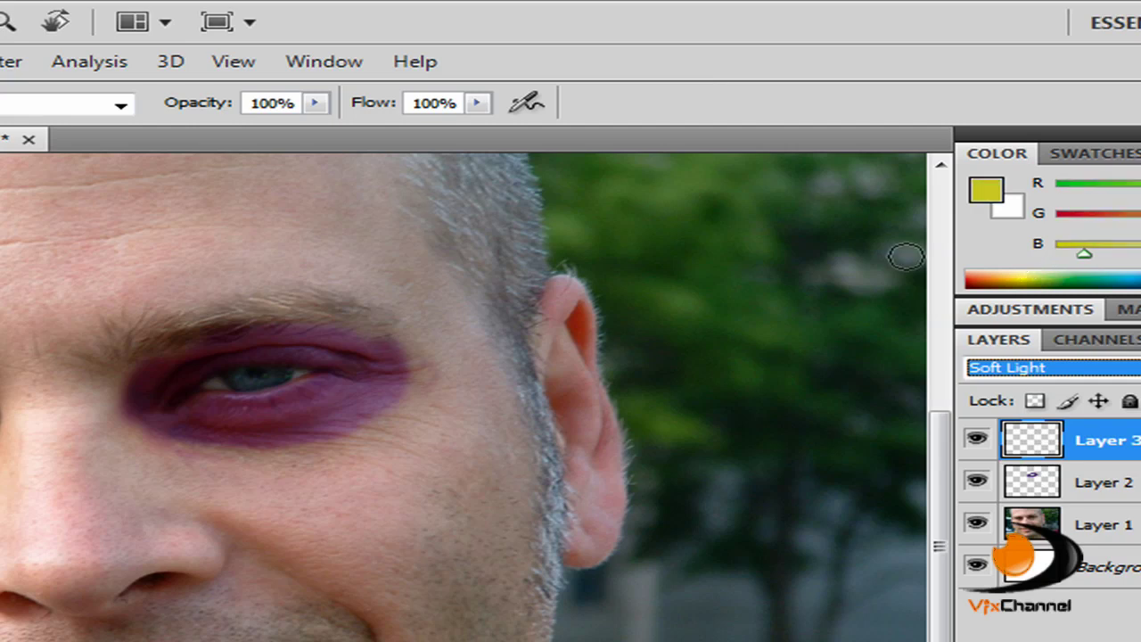
left_click(319, 104)
left_click_drag(207, 131, 171, 128)
left_click(312, 105)
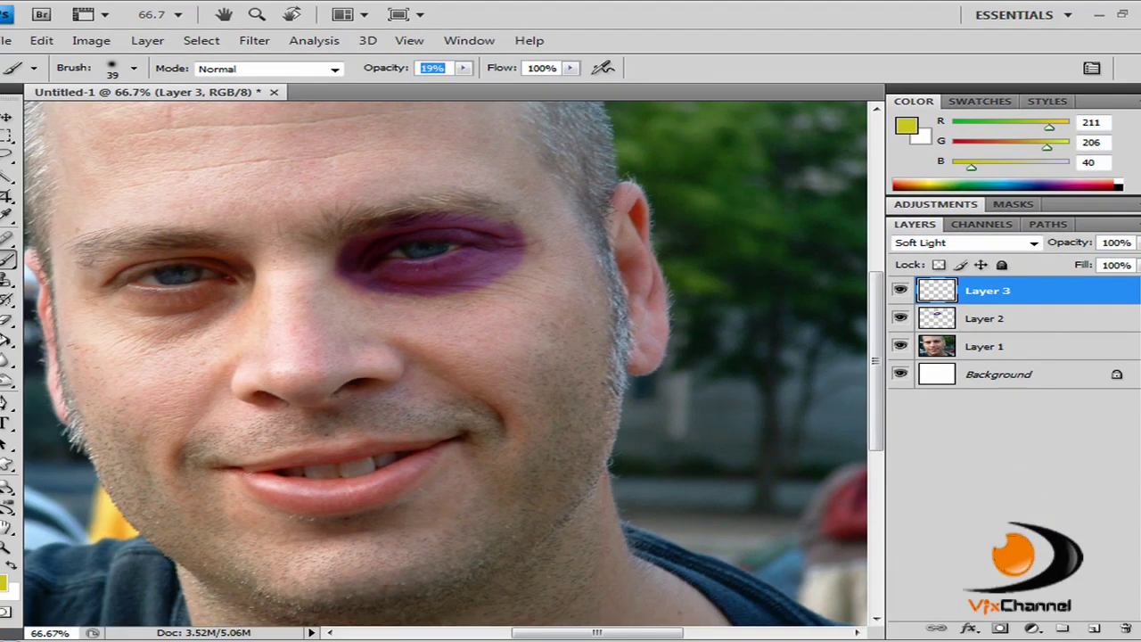
Step: Zoom in and paint faint yellow over the upper lid, lower lid and bruise's outer edge
key("z")
left_click(466, 223)
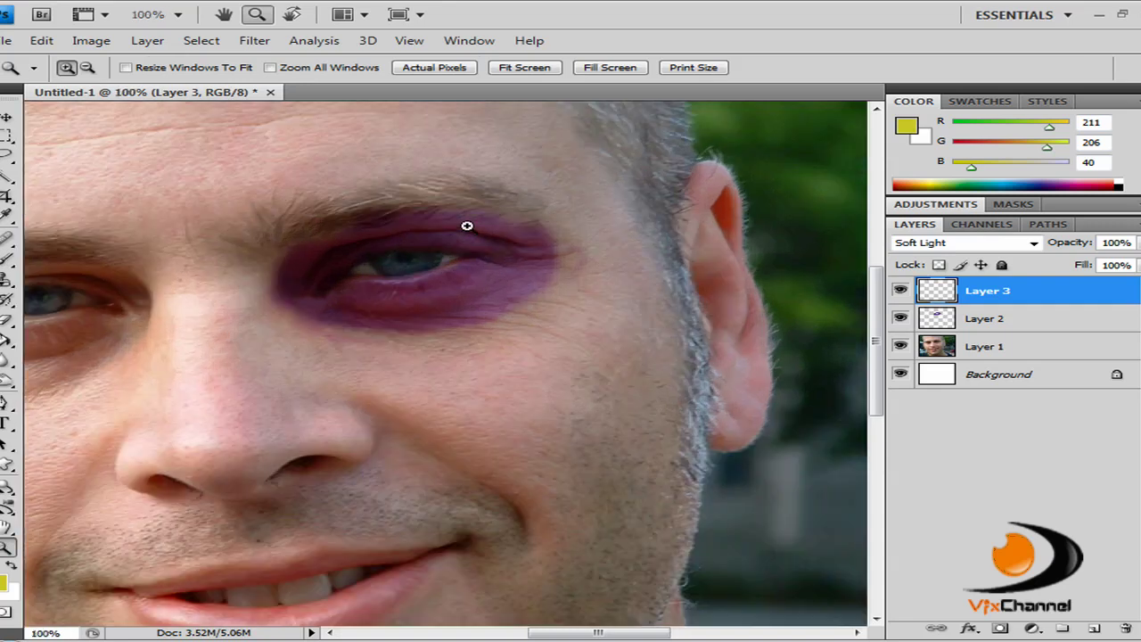
left_click(467, 223)
left_click(14, 218)
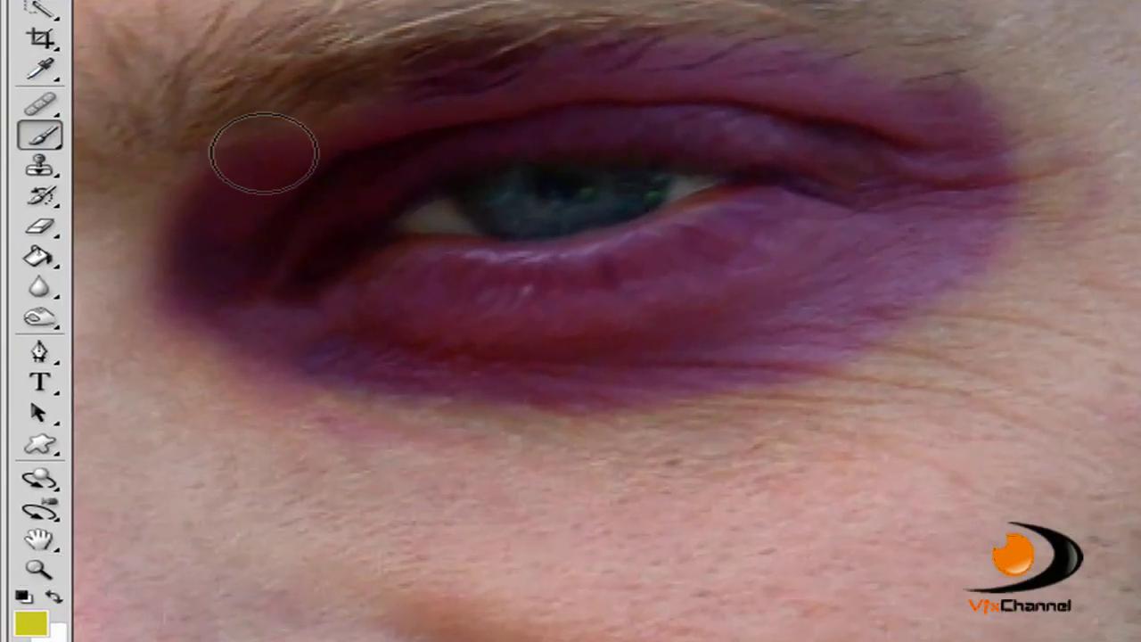
left_click(500, 96)
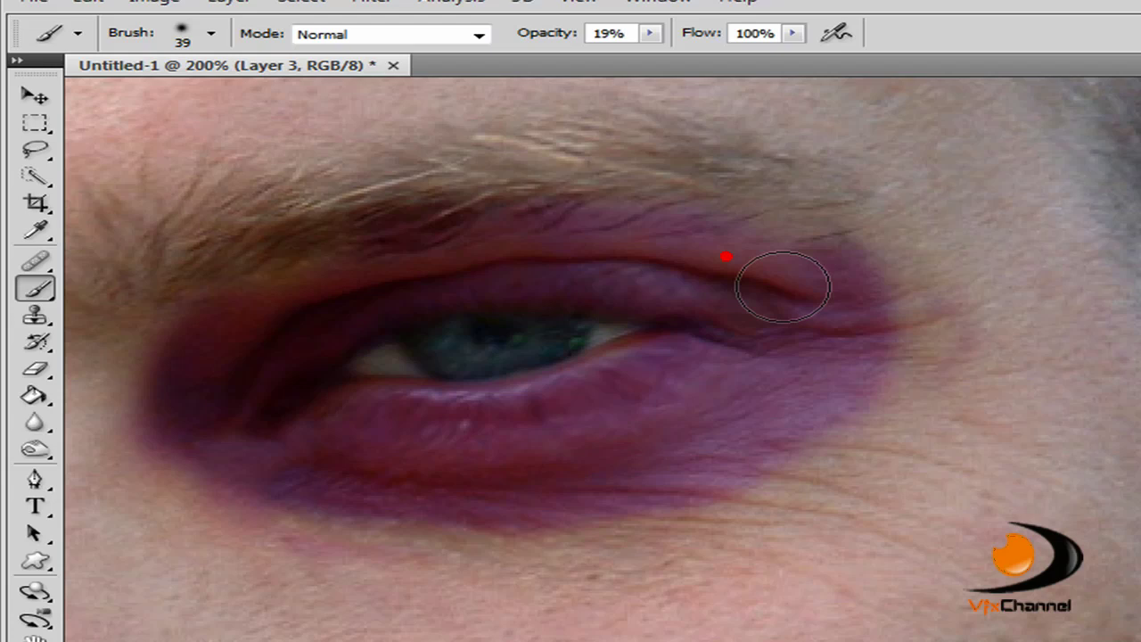
mouse_move(754, 383)
left_mouse_down()
mouse_move(662, 428)
mouse_move(508, 468)
mouse_move(339, 478)
mouse_move(350, 452)
mouse_move(525, 440)
mouse_move(694, 363)
mouse_move(707, 325)
mouse_move(702, 304)
mouse_move(644, 296)
mouse_move(396, 305)
mouse_move(222, 369)
mouse_move(212, 412)
mouse_move(235, 472)
mouse_move(509, 481)
mouse_move(663, 472)
mouse_move(833, 356)
mouse_move(834, 303)
mouse_move(753, 267)
mouse_move(509, 237)
left_mouse_up()
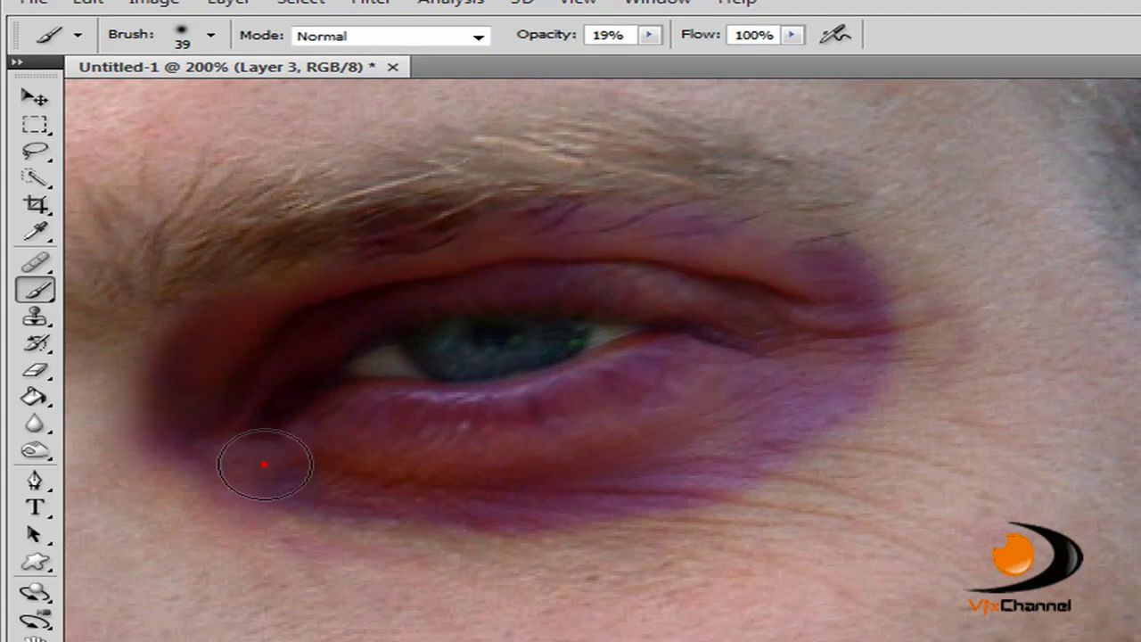
left_click(504, 475)
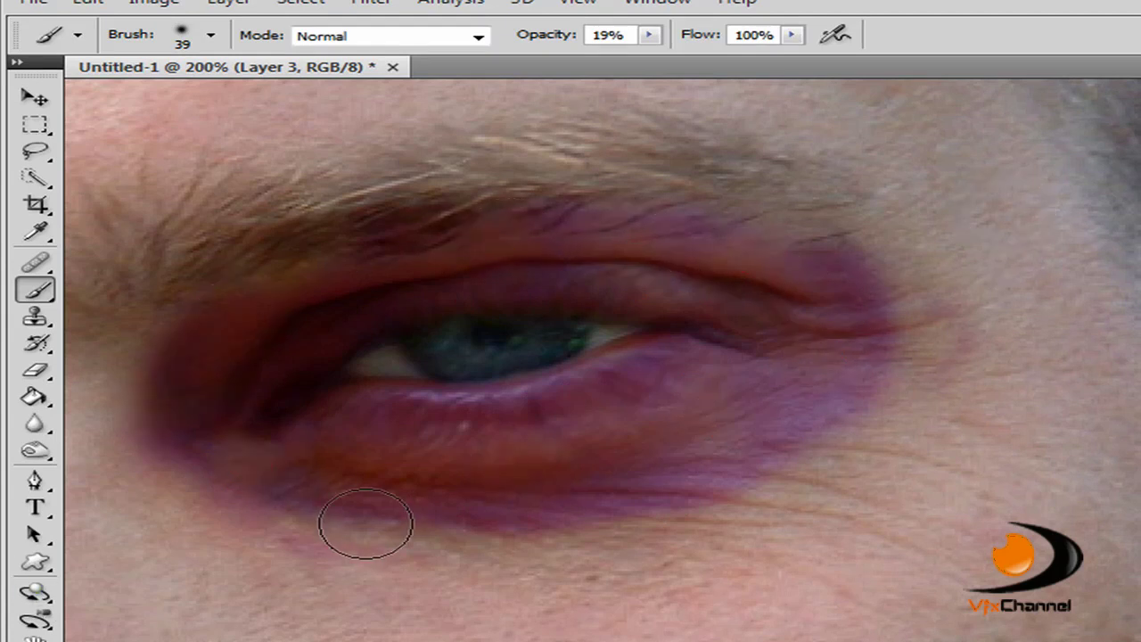
mouse_move(260, 514)
left_mouse_down()
mouse_move(305, 523)
mouse_move(480, 525)
mouse_move(748, 492)
mouse_move(826, 450)
mouse_move(888, 390)
mouse_move(892, 270)
mouse_move(584, 204)
mouse_move(315, 181)
mouse_move(195, 205)
mouse_move(192, 301)
mouse_move(136, 365)
mouse_move(152, 411)
mouse_move(276, 481)
mouse_move(460, 524)
mouse_move(807, 496)
mouse_move(871, 404)
mouse_move(917, 265)
left_mouse_up()
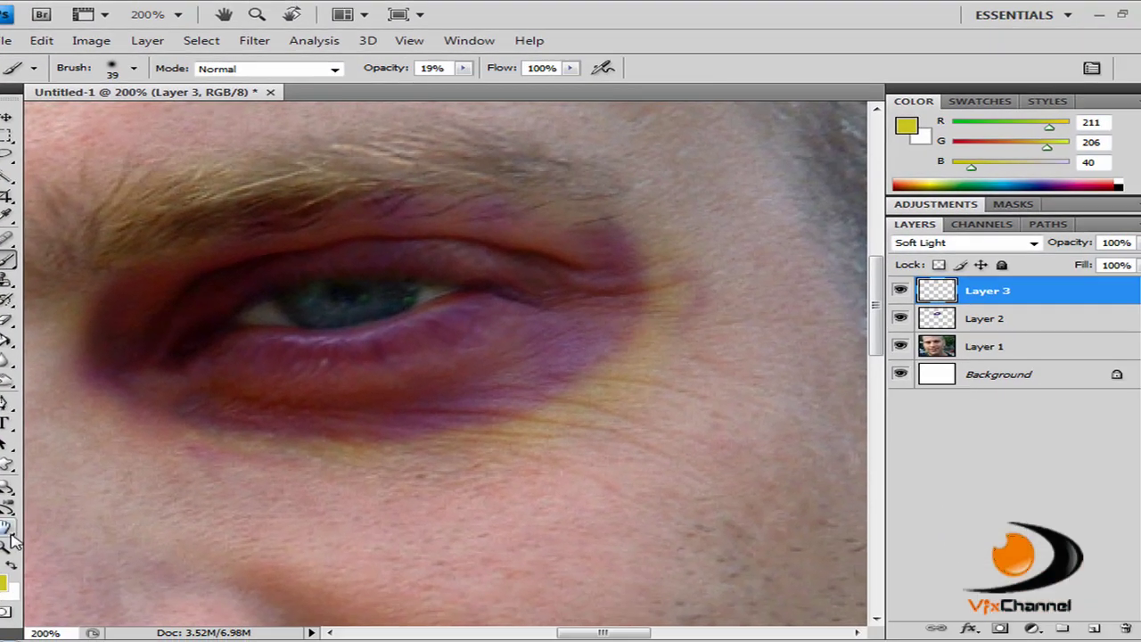
left_click(9, 546)
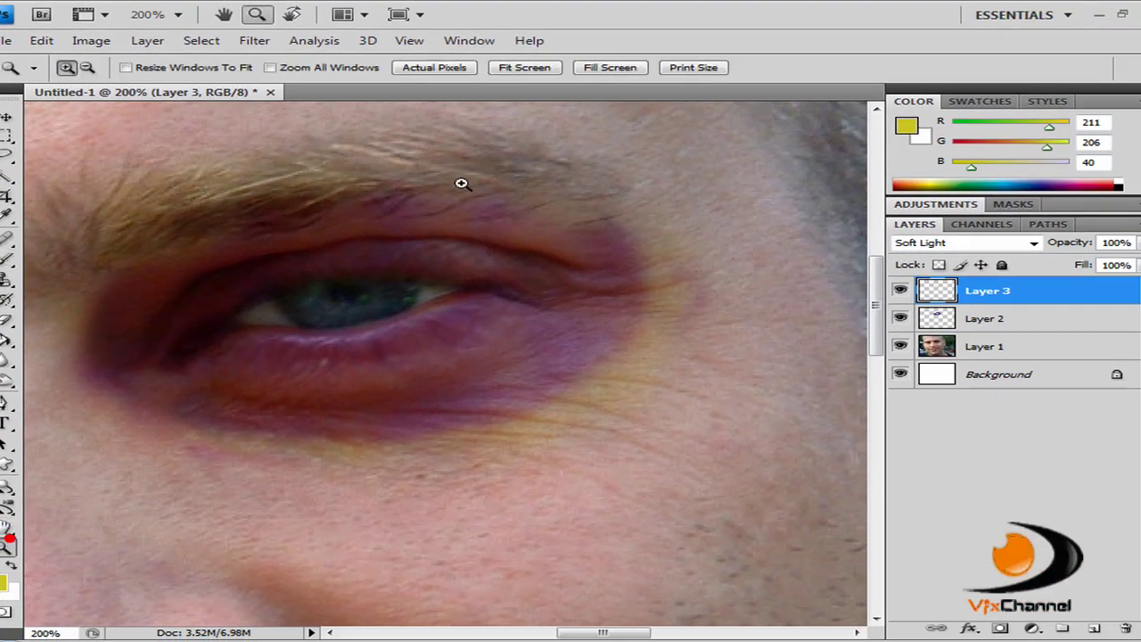
left_click(534, 69)
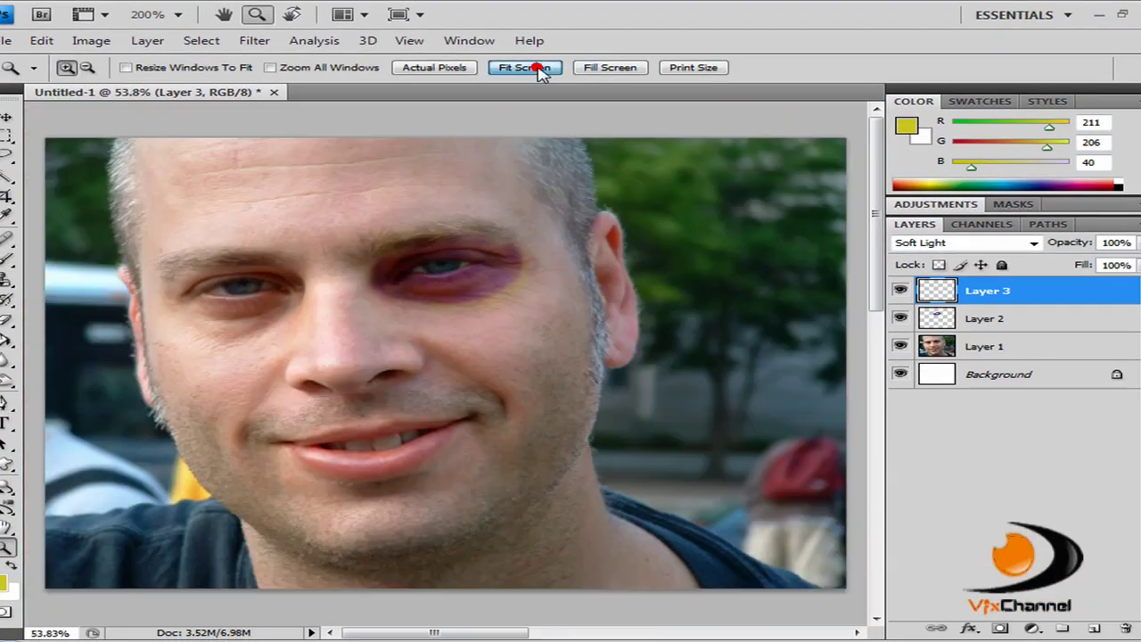
left_click(558, 345)
left_click(513, 319)
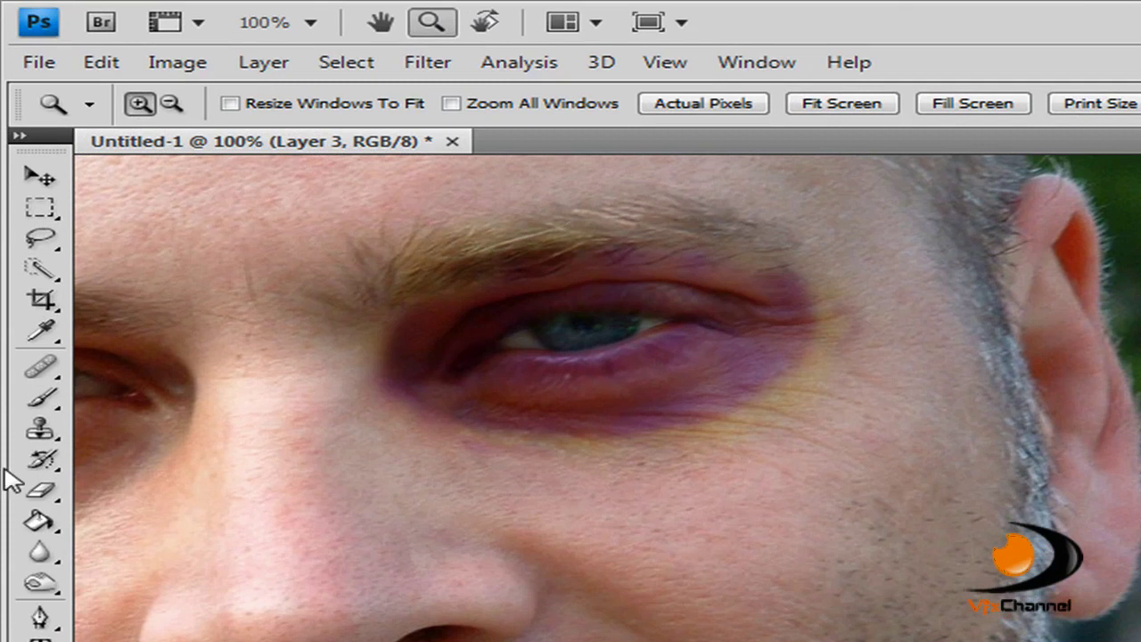
left_click(41, 397)
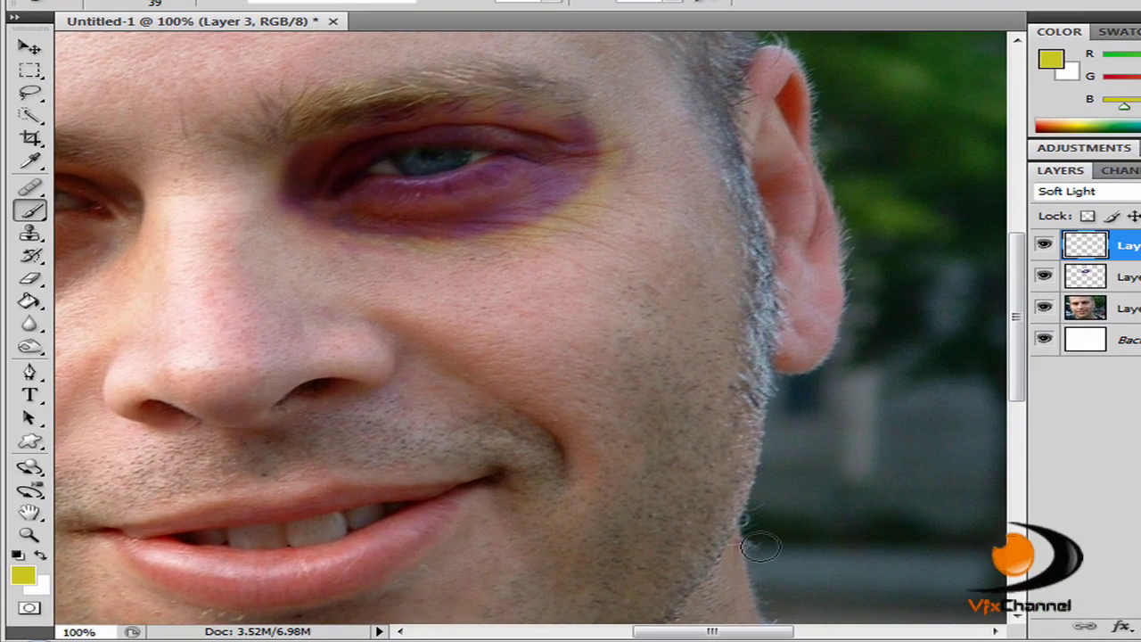
left_click_drag(670, 631, 638, 633)
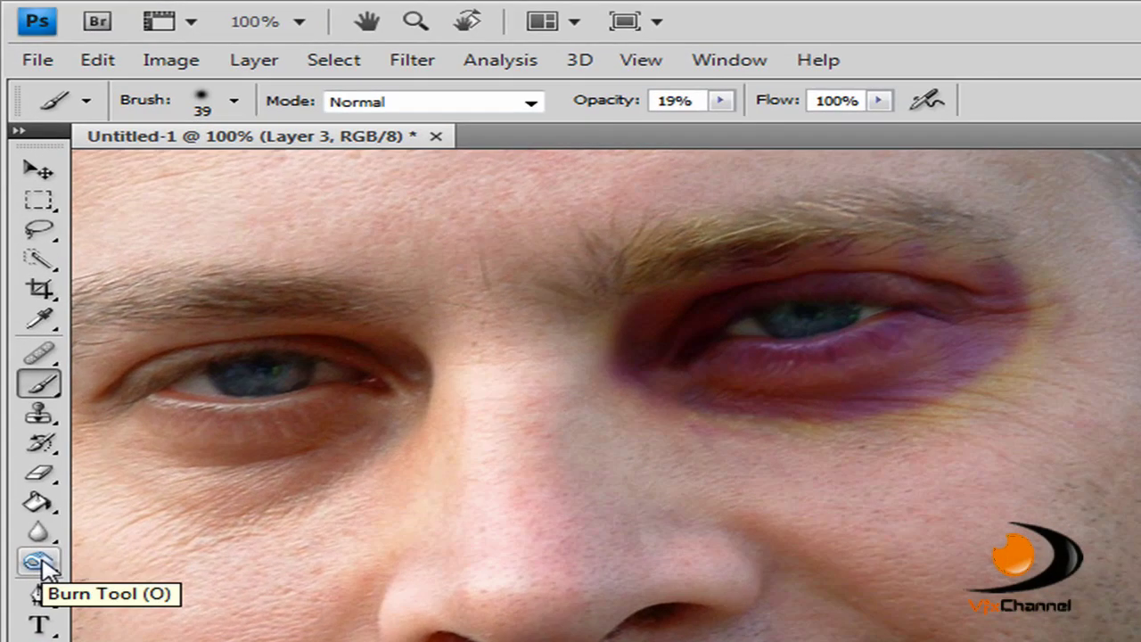
Step: Set the Burn tool's range to Shadows
left_click(38, 562)
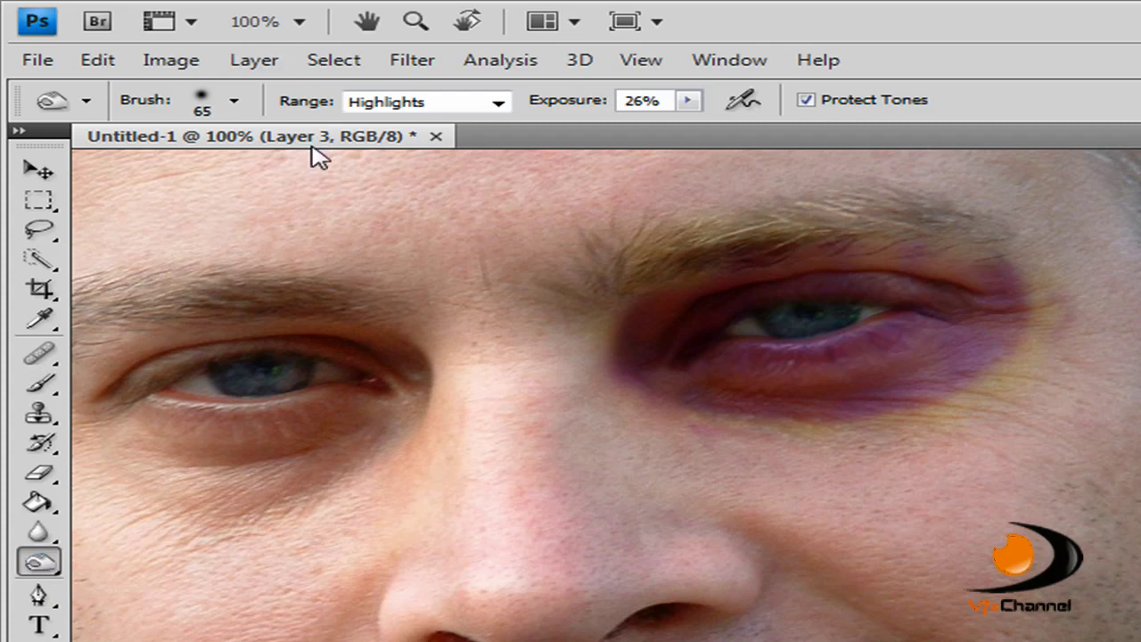
left_click(426, 103)
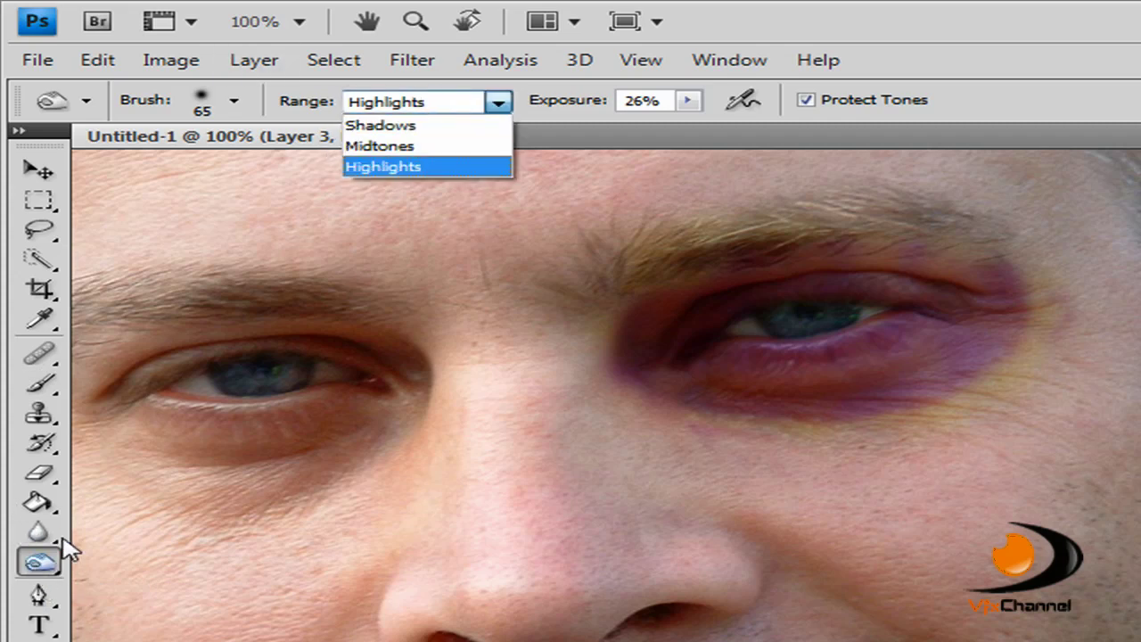
left_click(468, 132)
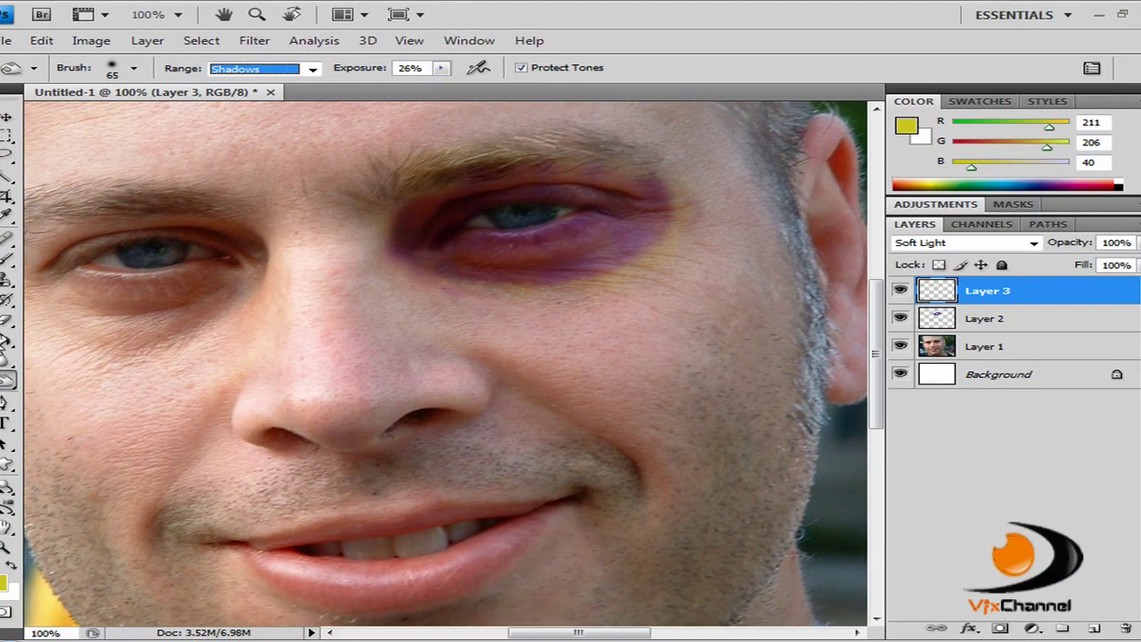
Step: Fit the face on screen, then zoom to 200% on the bruised eye
left_click(8, 544)
left_click(546, 212)
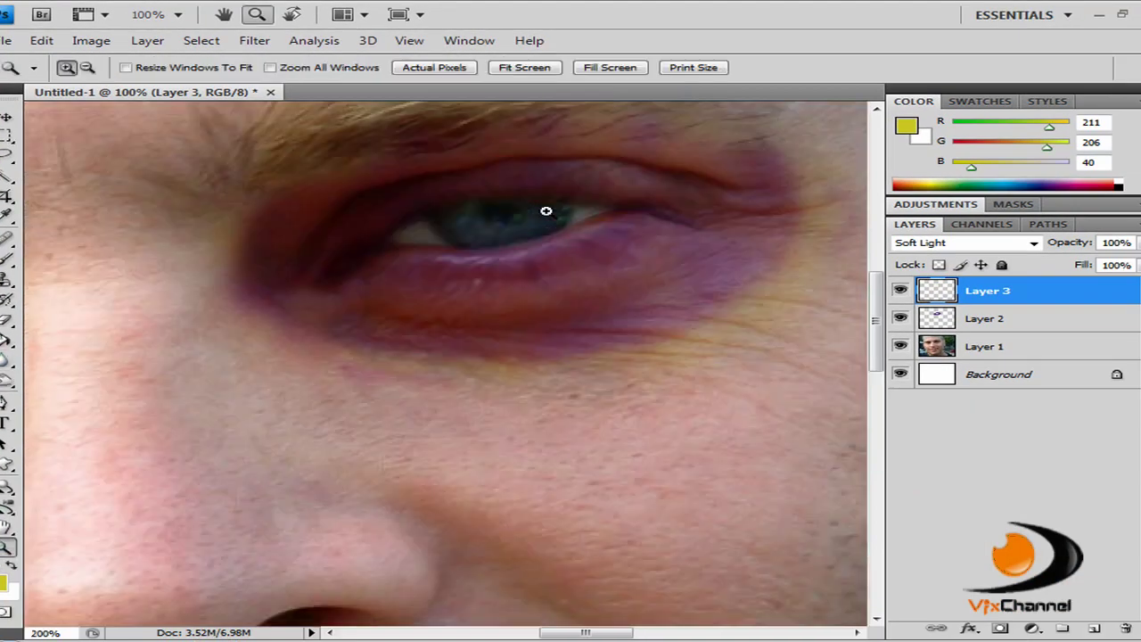
left_click(545, 209)
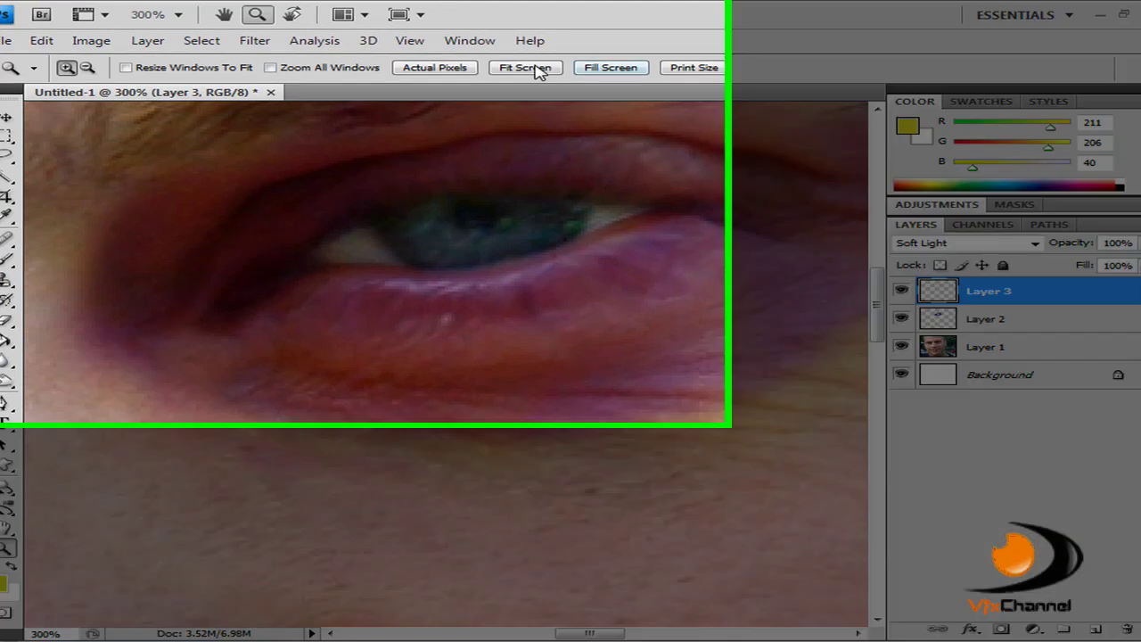
left_click(524, 68)
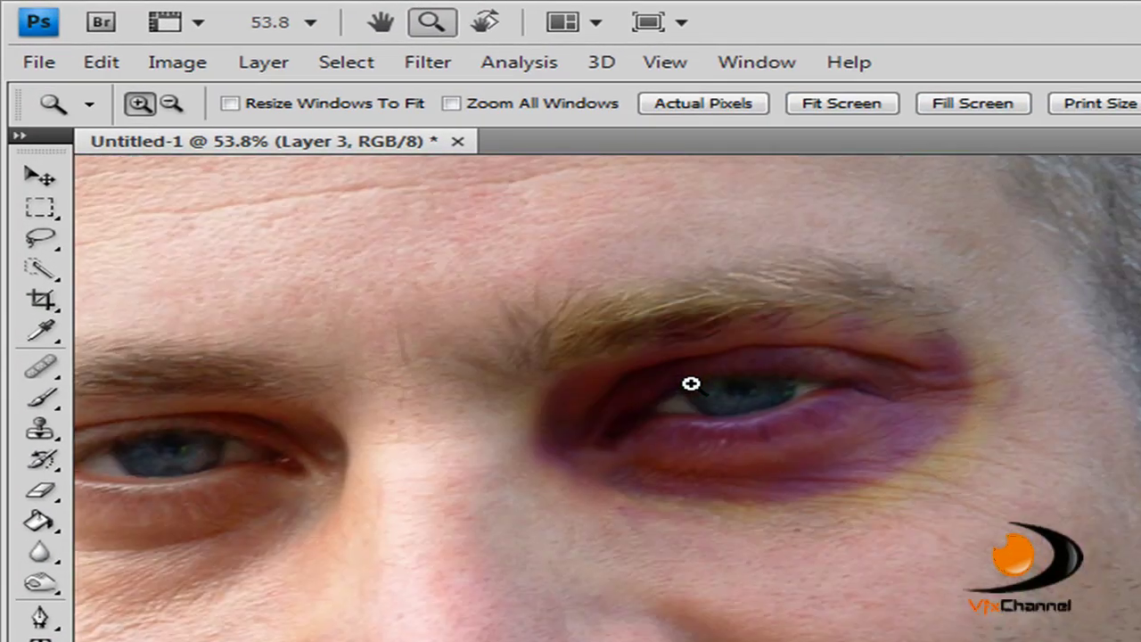
left_click(691, 384)
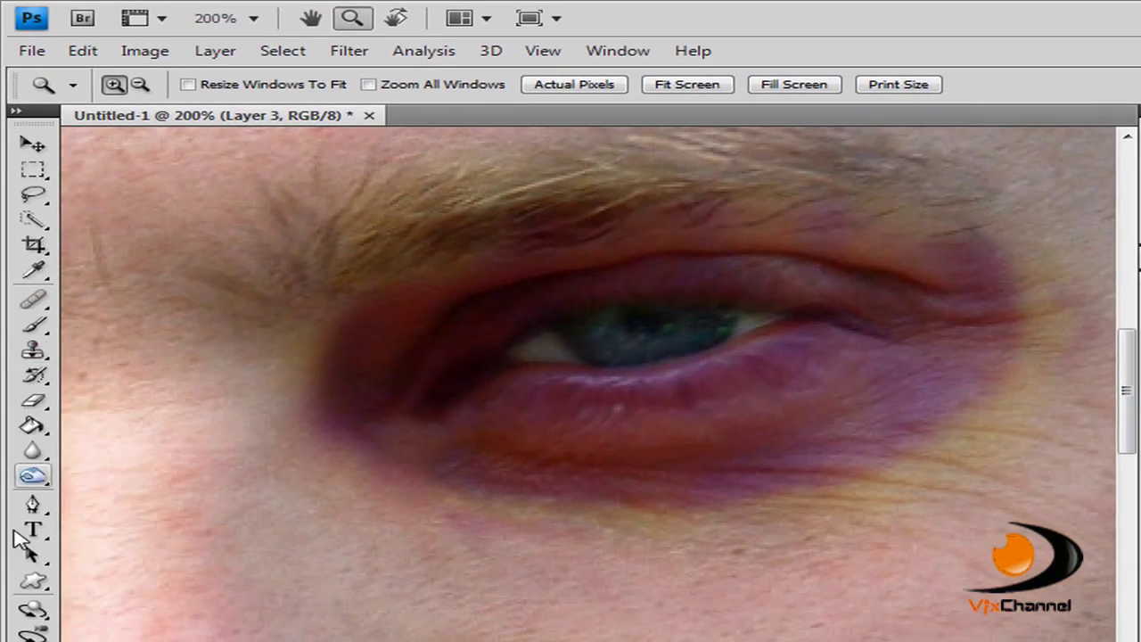
Step: Burn along the bruise's lower edge and outer corner with a 17 px soft brush
left_click(36, 530)
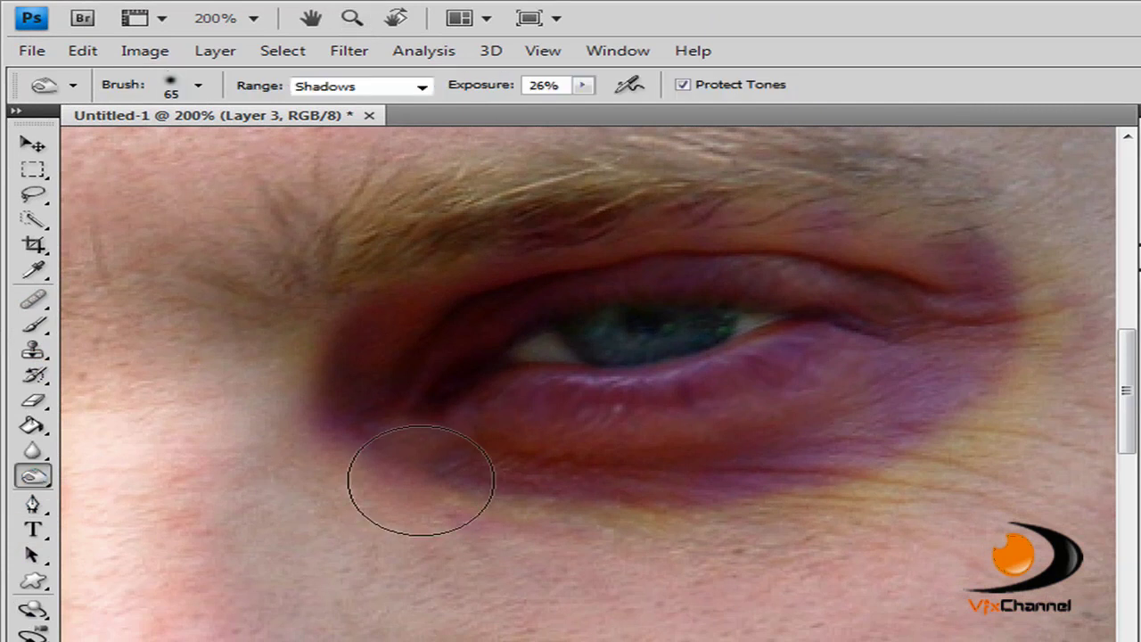
left_click(197, 85)
left_click(203, 295)
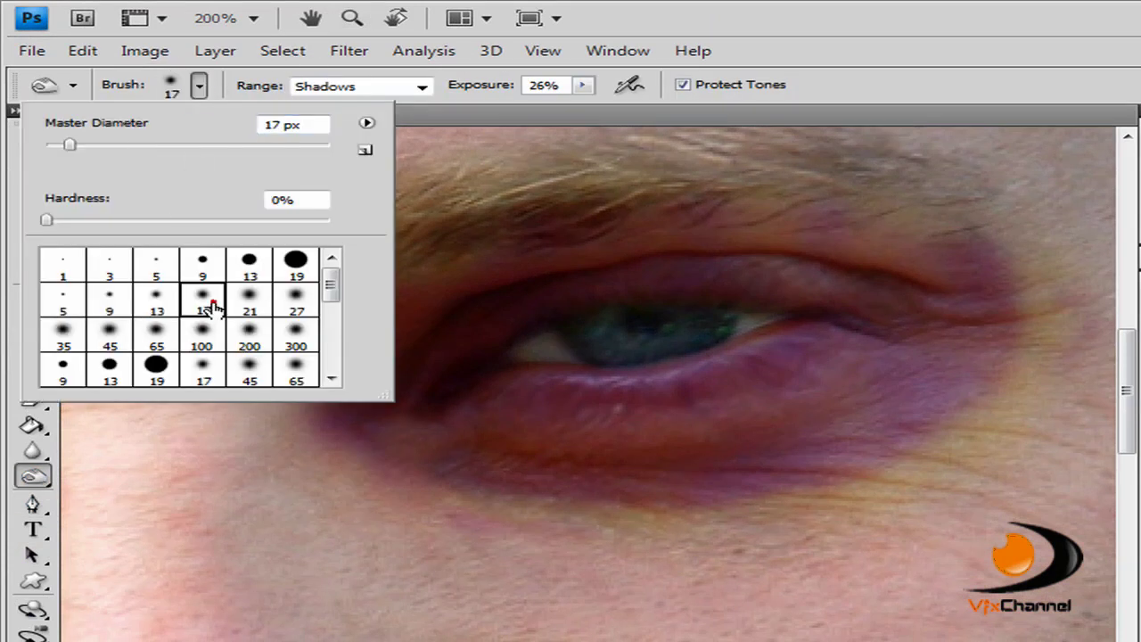
left_click(199, 89)
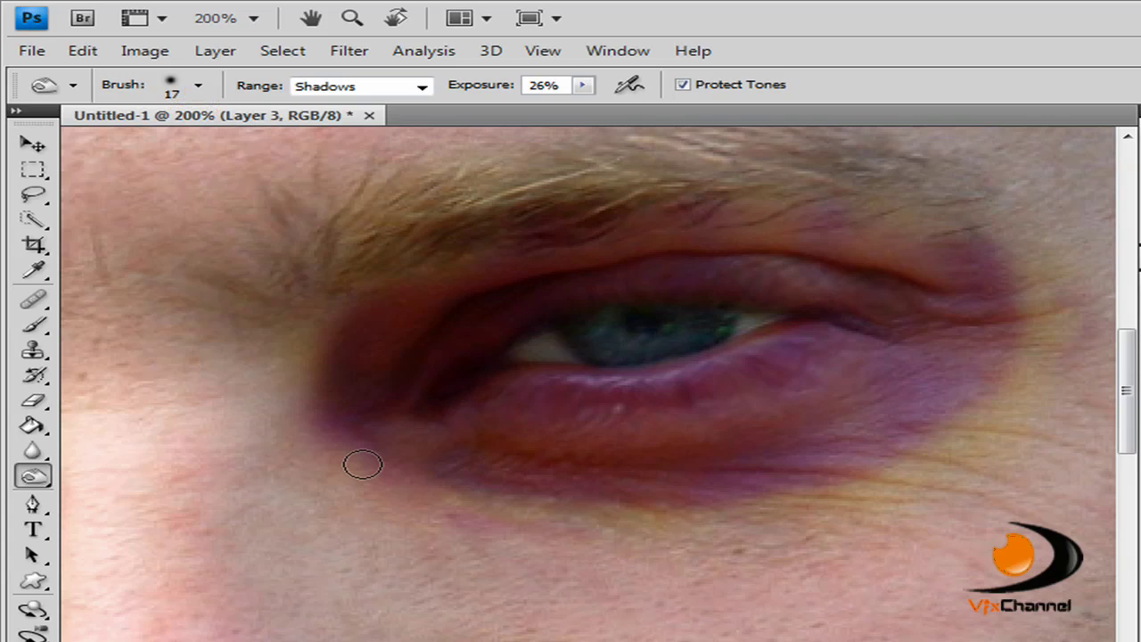
left_click_drag(472, 484, 667, 509)
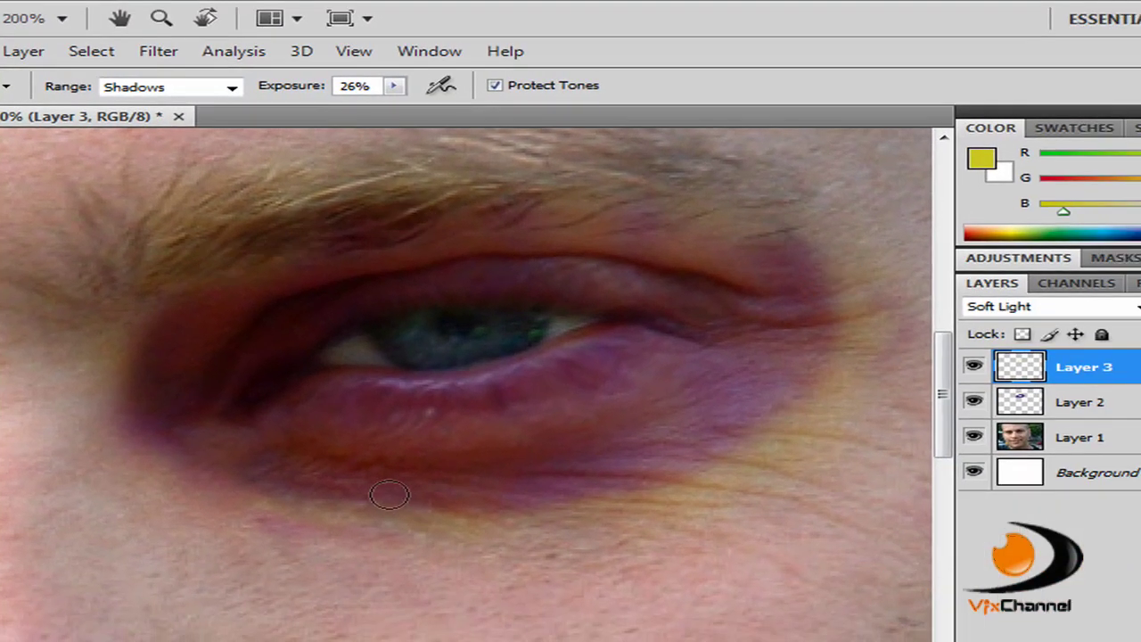
left_click(882, 312)
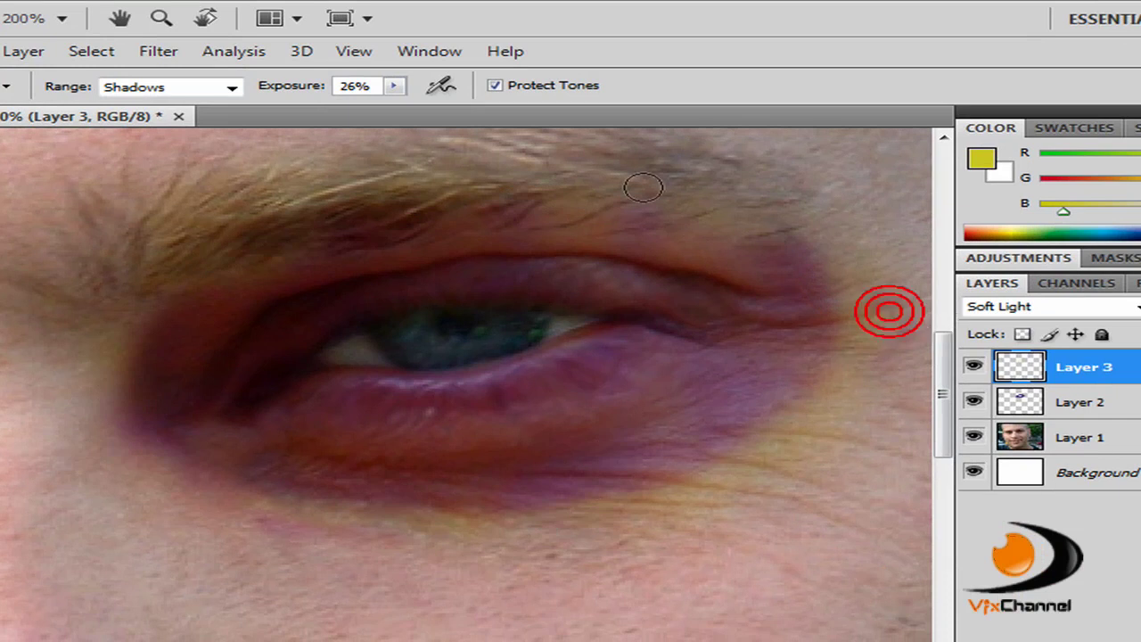
scroll(229, 88, "down", 2)
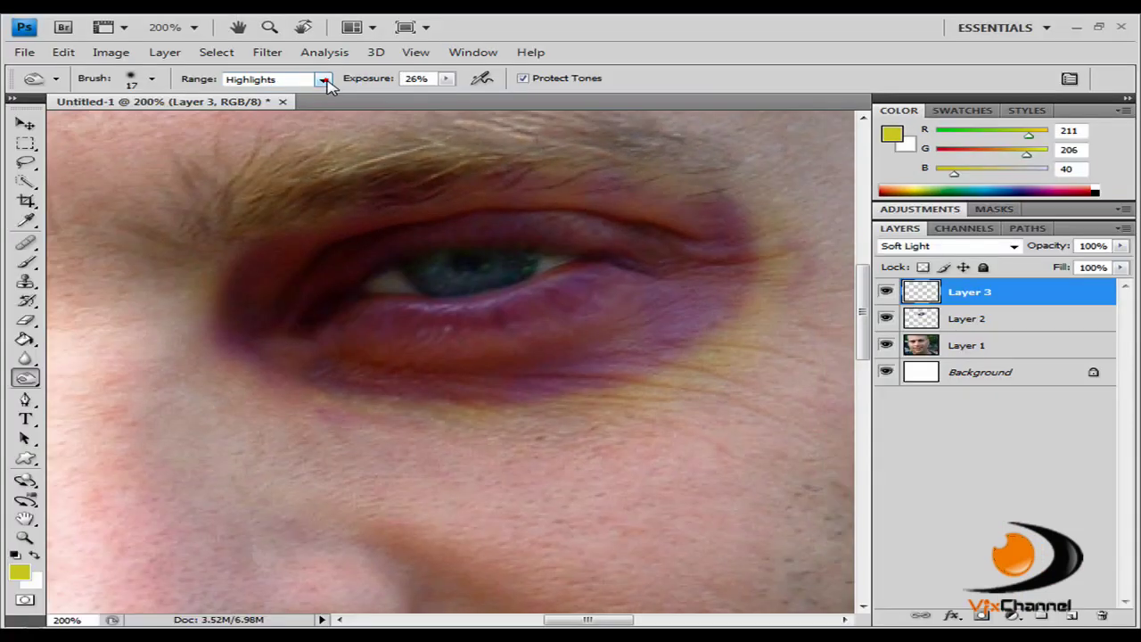
Step: Burn near the inner eye corner at Highlights range, then switch the range to Midtones
left_click(321, 79)
left_click(303, 122)
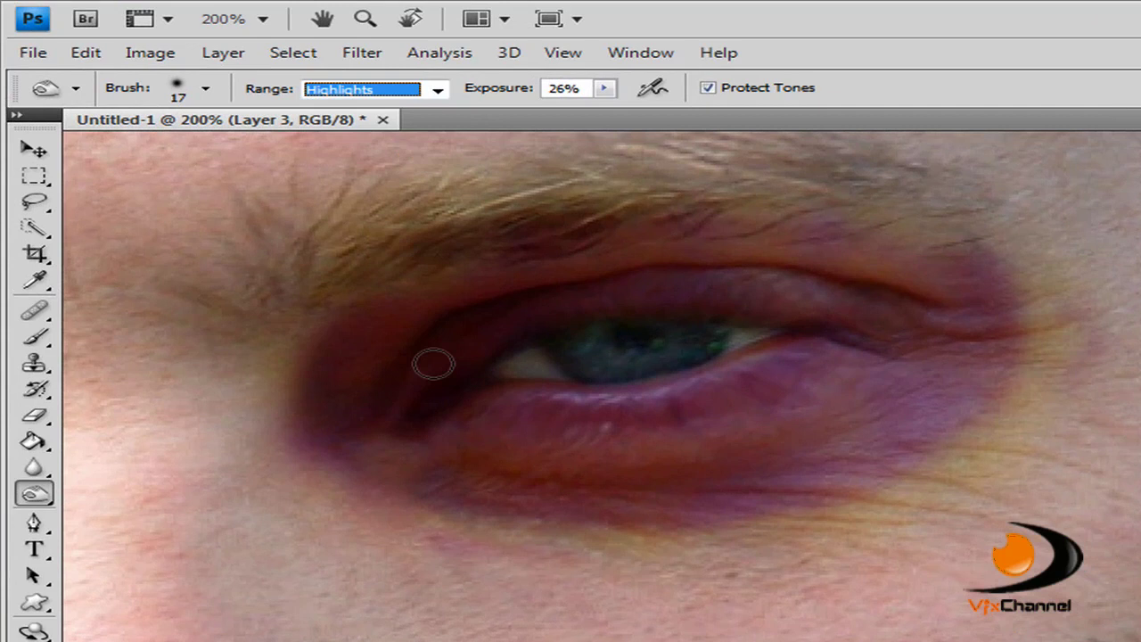
left_click(343, 401)
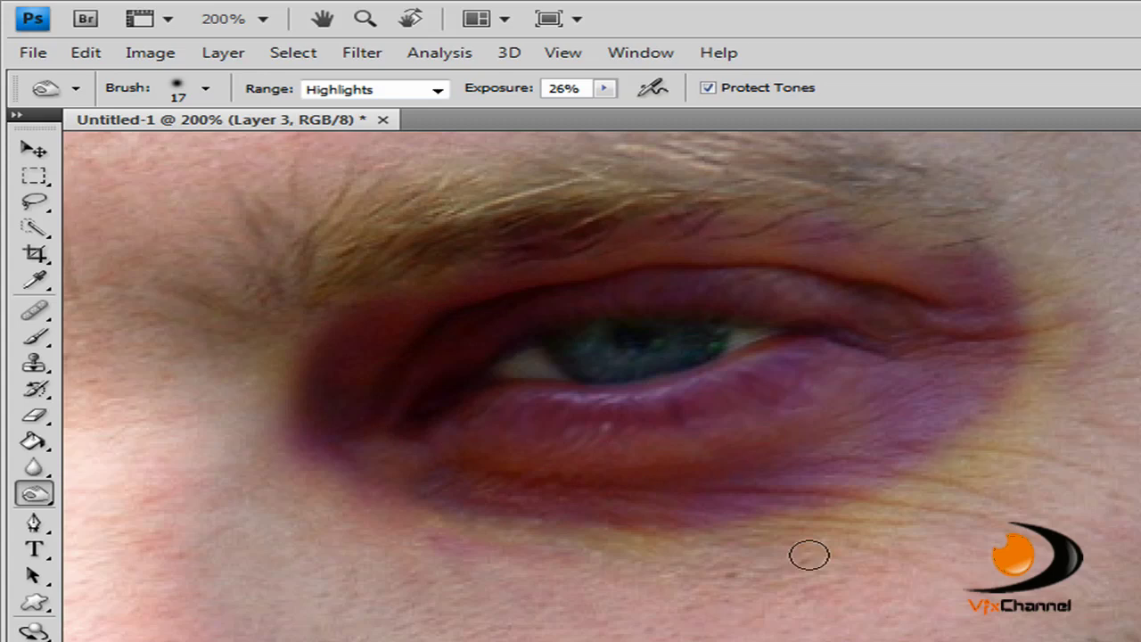
left_click(396, 98)
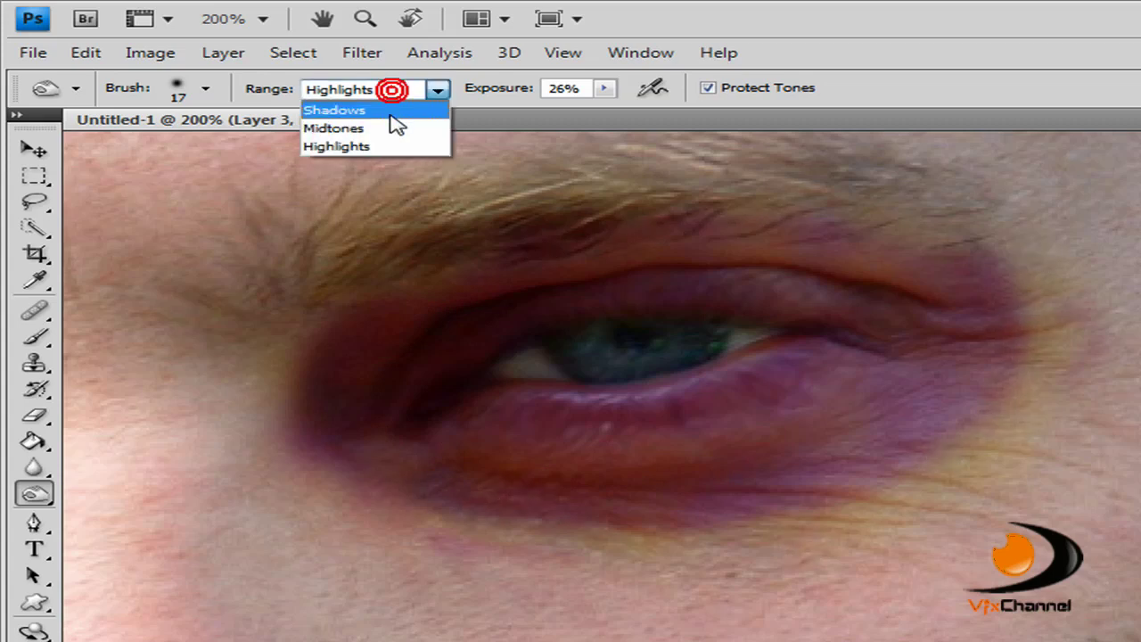
left_click(392, 130)
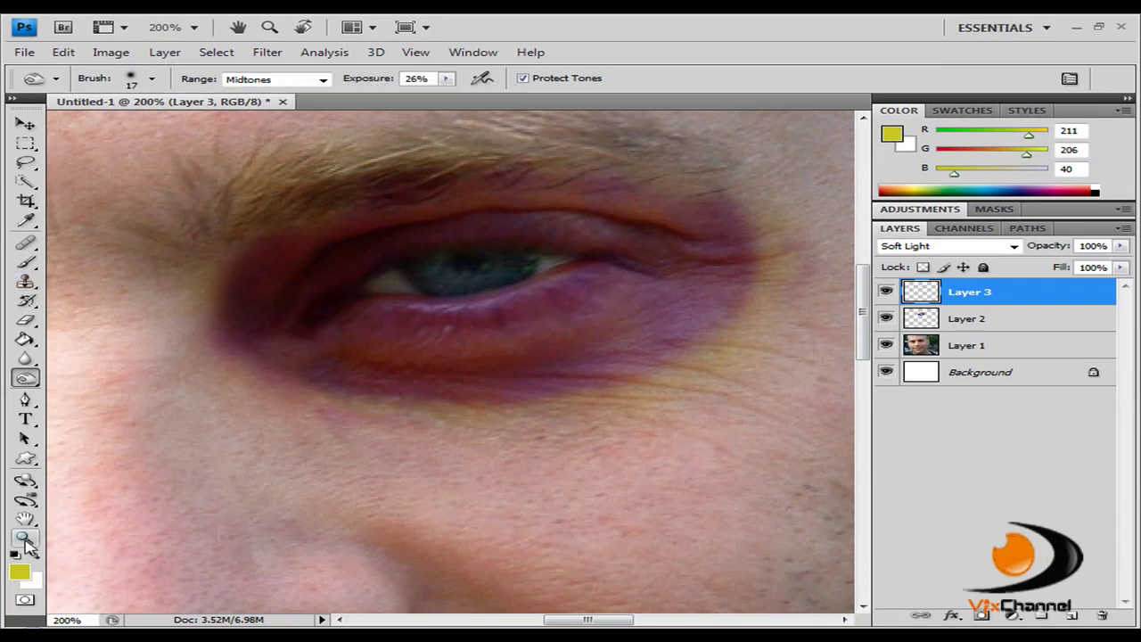
left_click(25, 538)
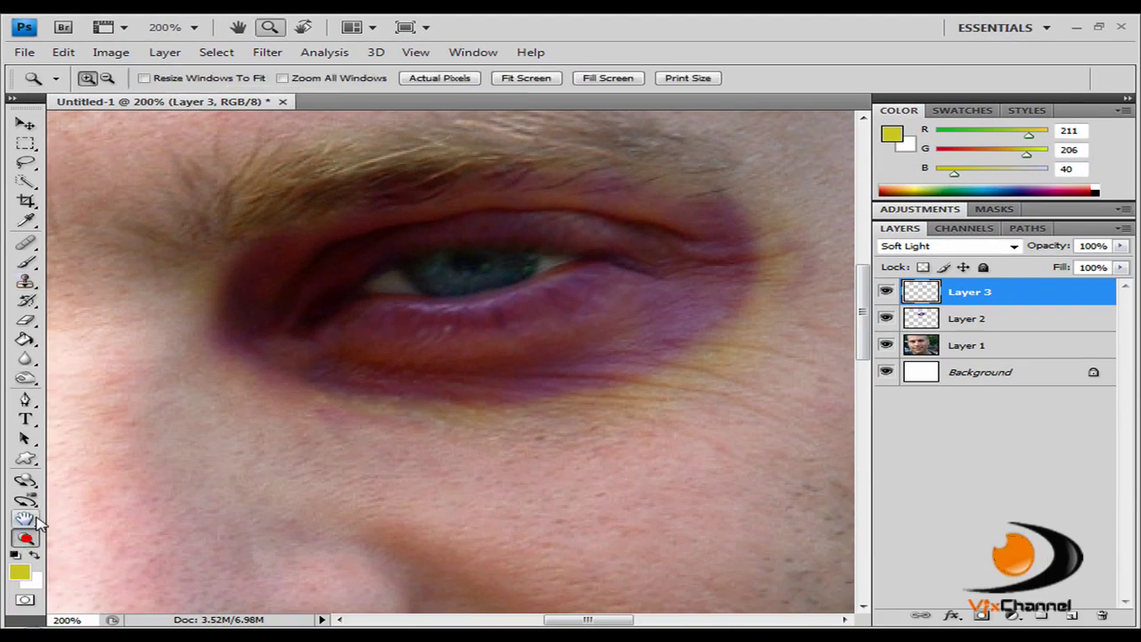
Step: Fit the face on screen and toggle Layers 3 and 2 off and back on to compare
left_click(530, 82)
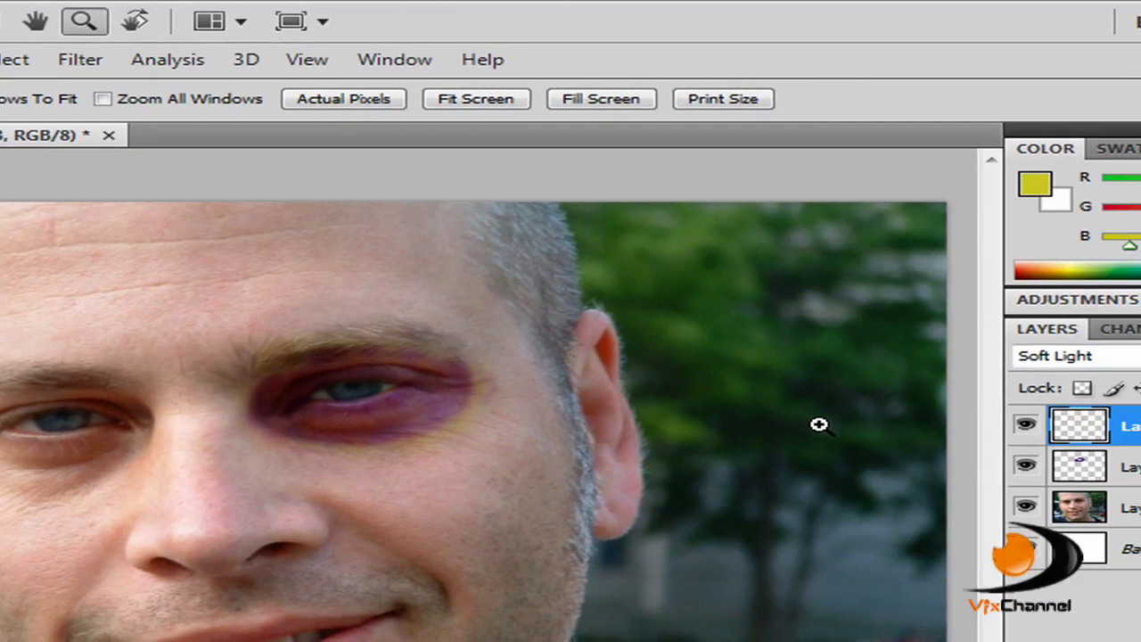
left_click(1027, 466)
left_click(1025, 426)
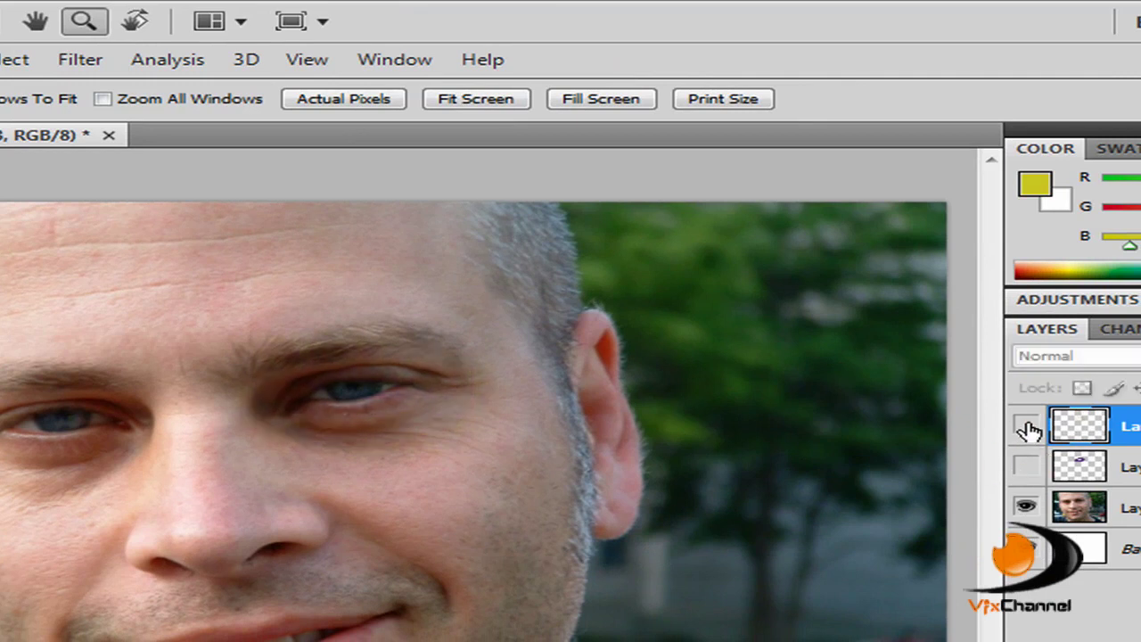
left_click(1027, 426)
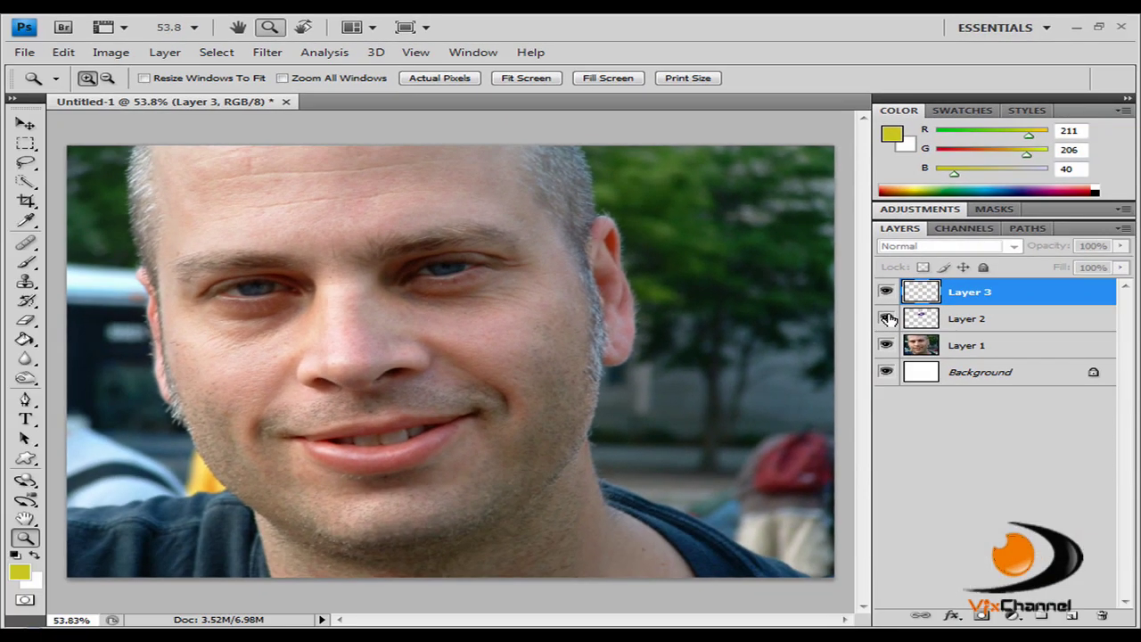
left_click(1026, 465)
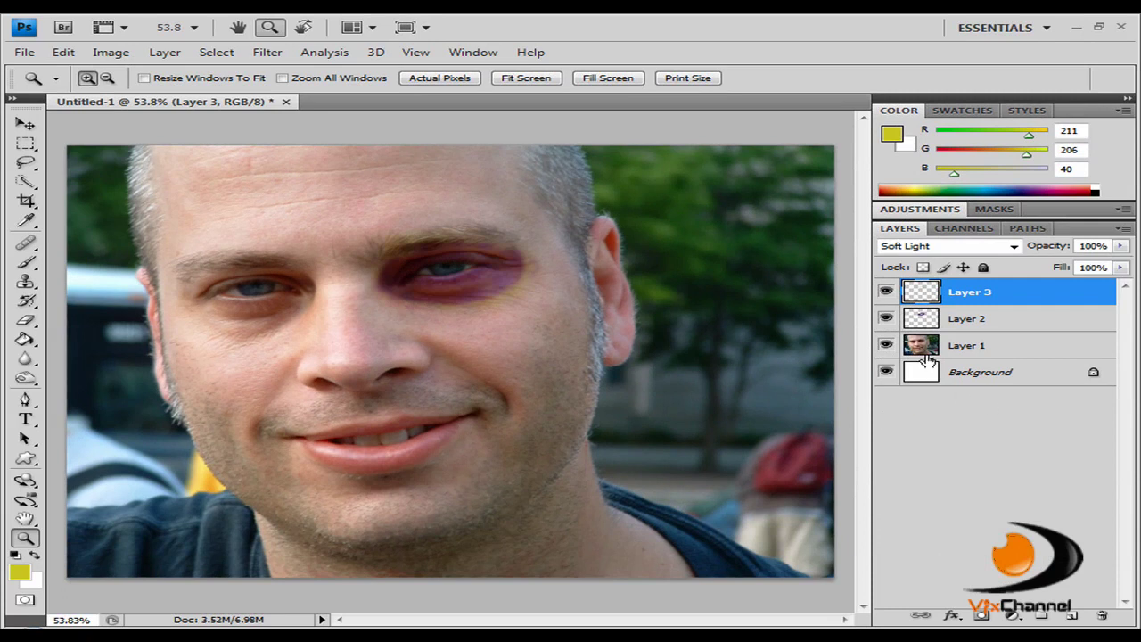